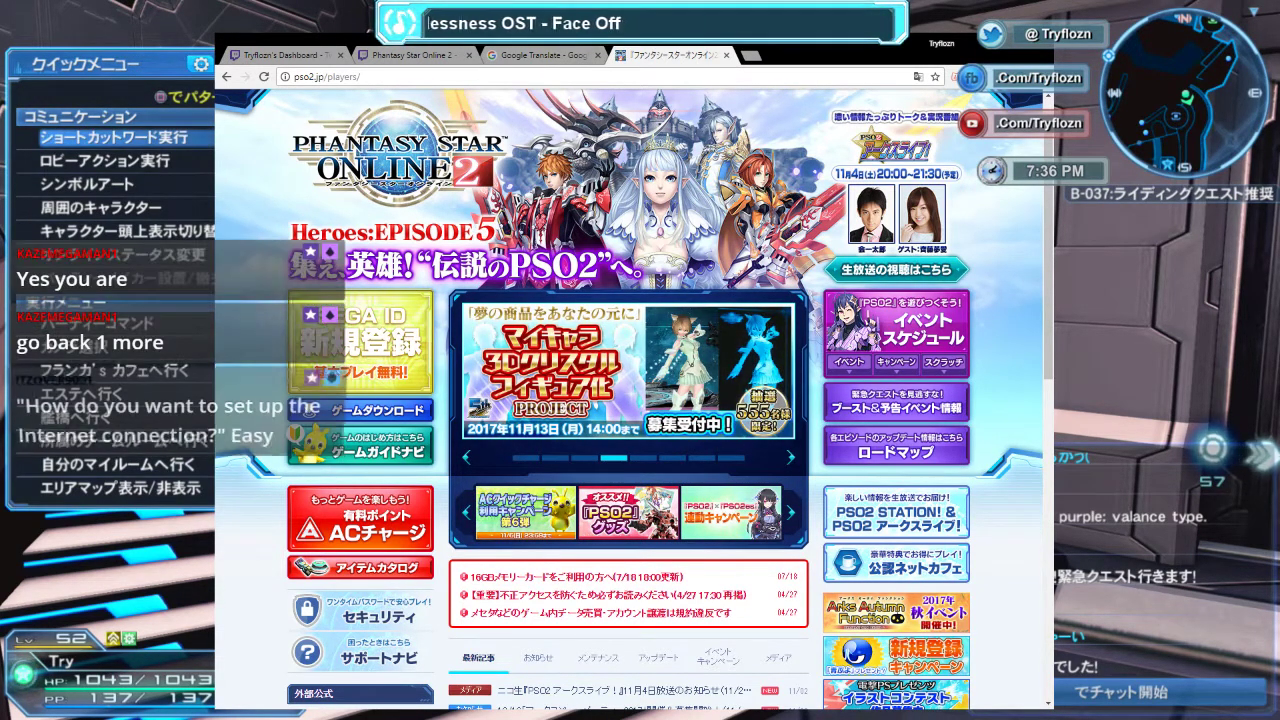
Open the SEGA ID new registration page from the banner on the PSO2 homepage.
{"action": "left_click", "coordinate": [400, 349]}
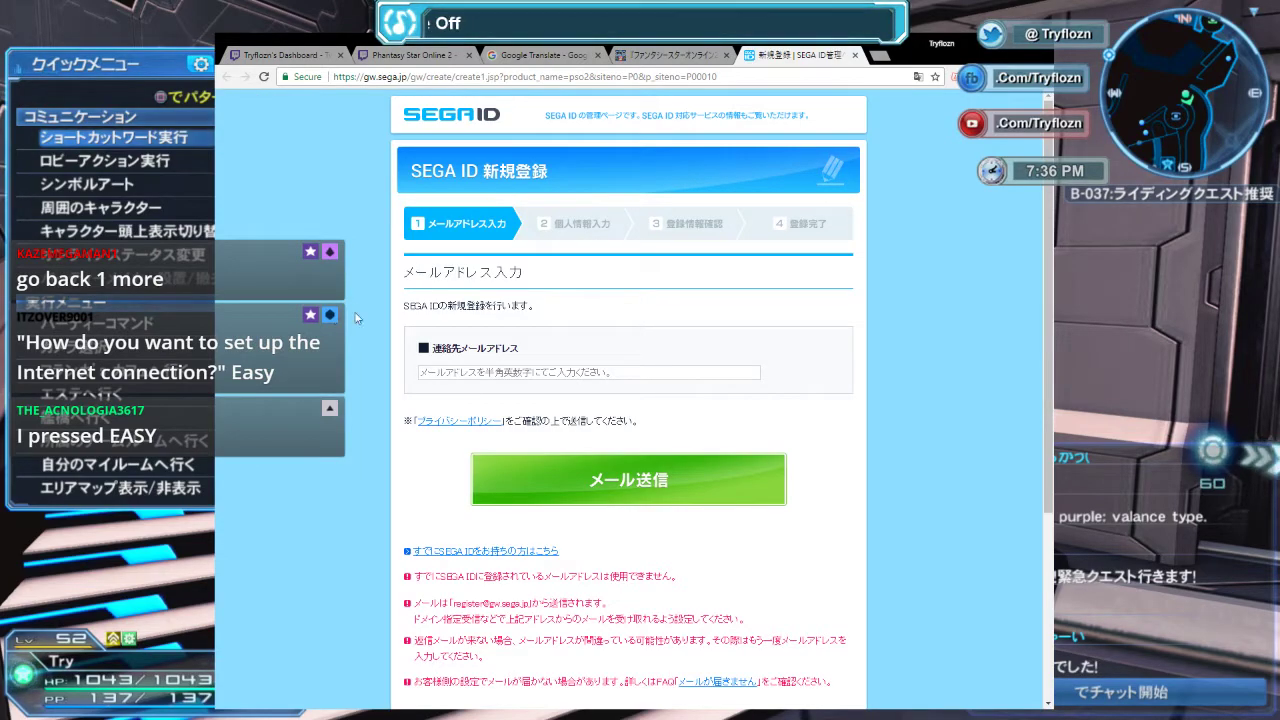
Enter the contact e-mail address and send the registration e-mail.
{"action": "left_click", "coordinate": [579, 371]}
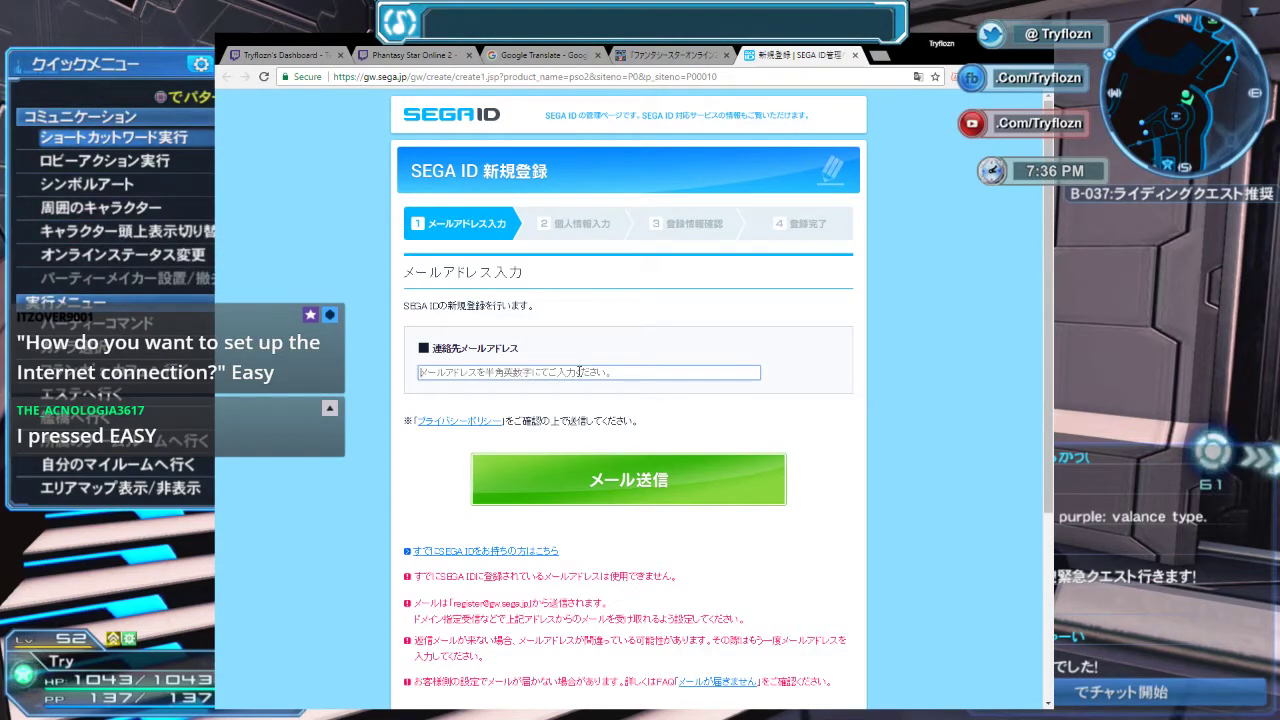
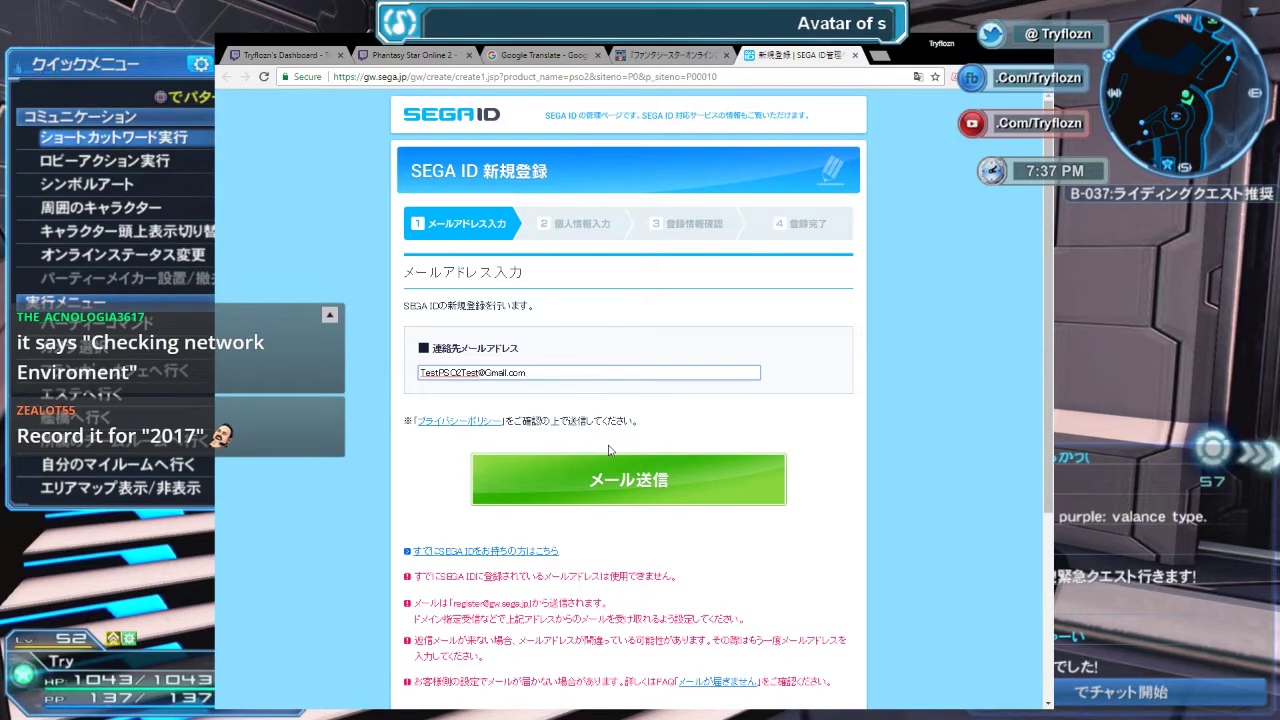
{"action": "left_click", "coordinate": [608, 487]}
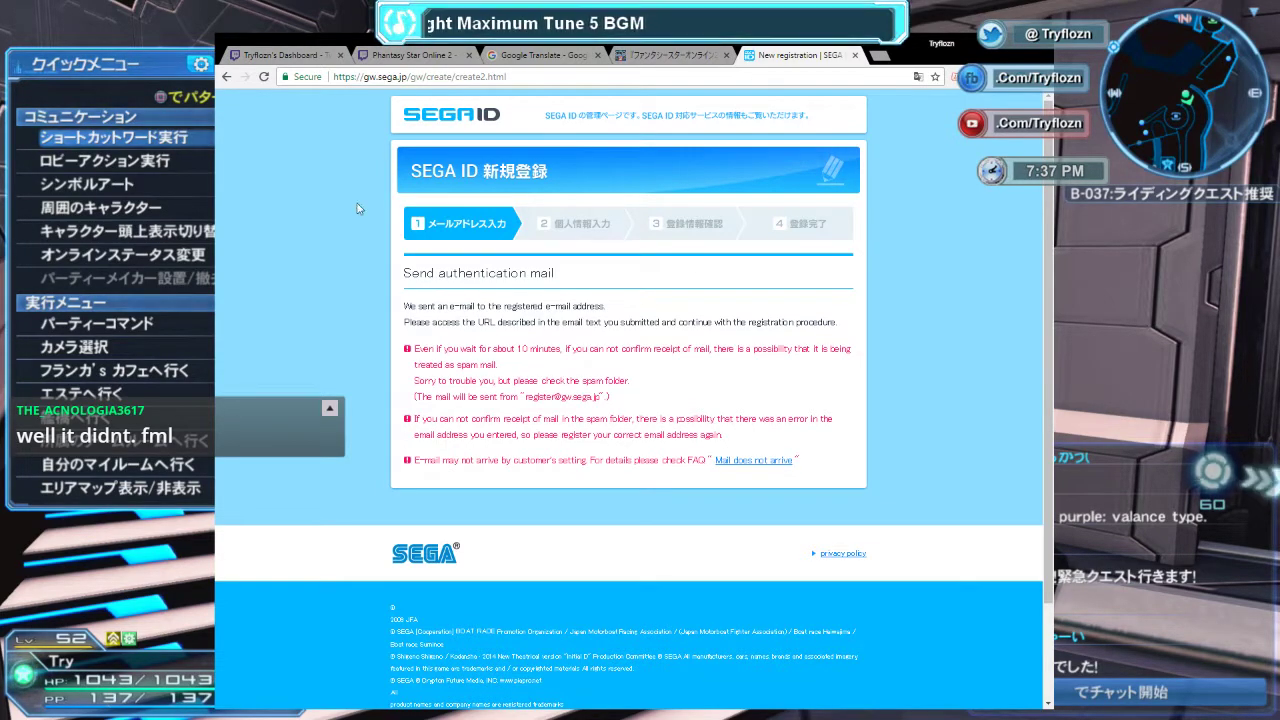
Load the verification link from the e-mail and scroll down to the personal information form.
{"action": "left_click", "coordinate": [627, 77]}
{"action": "key", "text": "ctrl+v"}
{"action": "key", "text": "Return"}
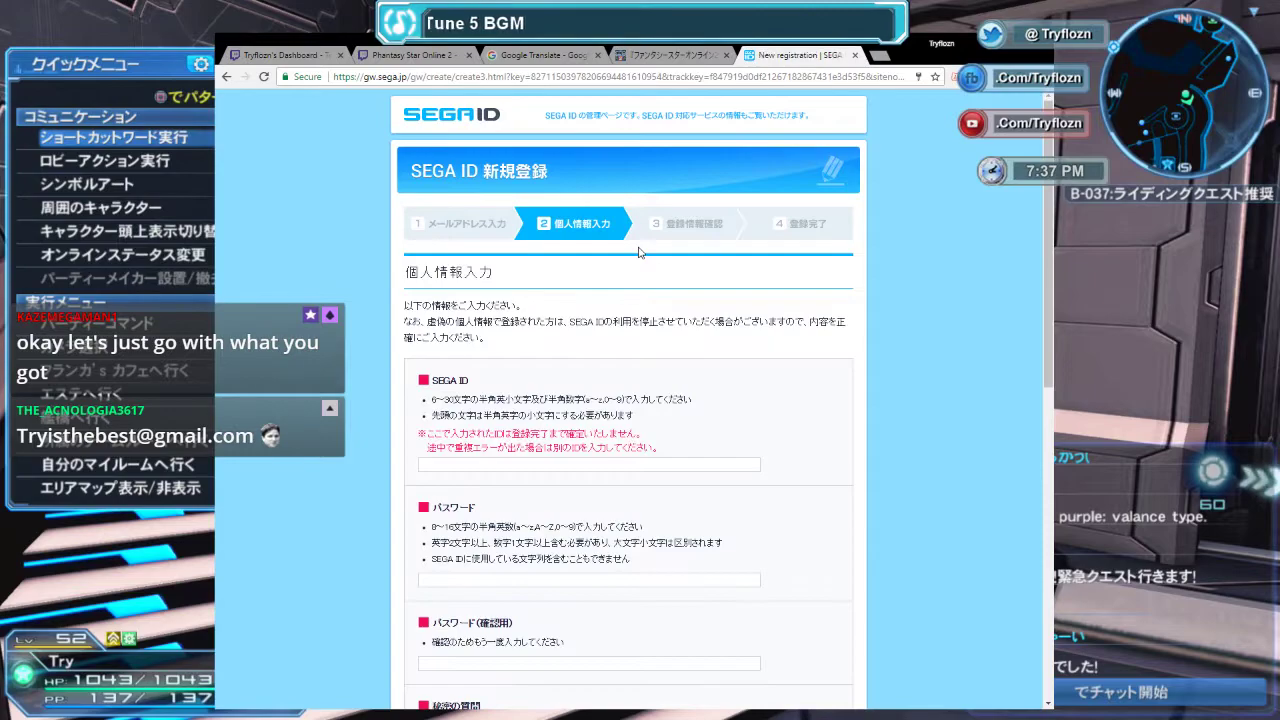
{"action": "scroll", "coordinate": [560, 380], "scroll_direction": "down", "scroll_amount": 3}
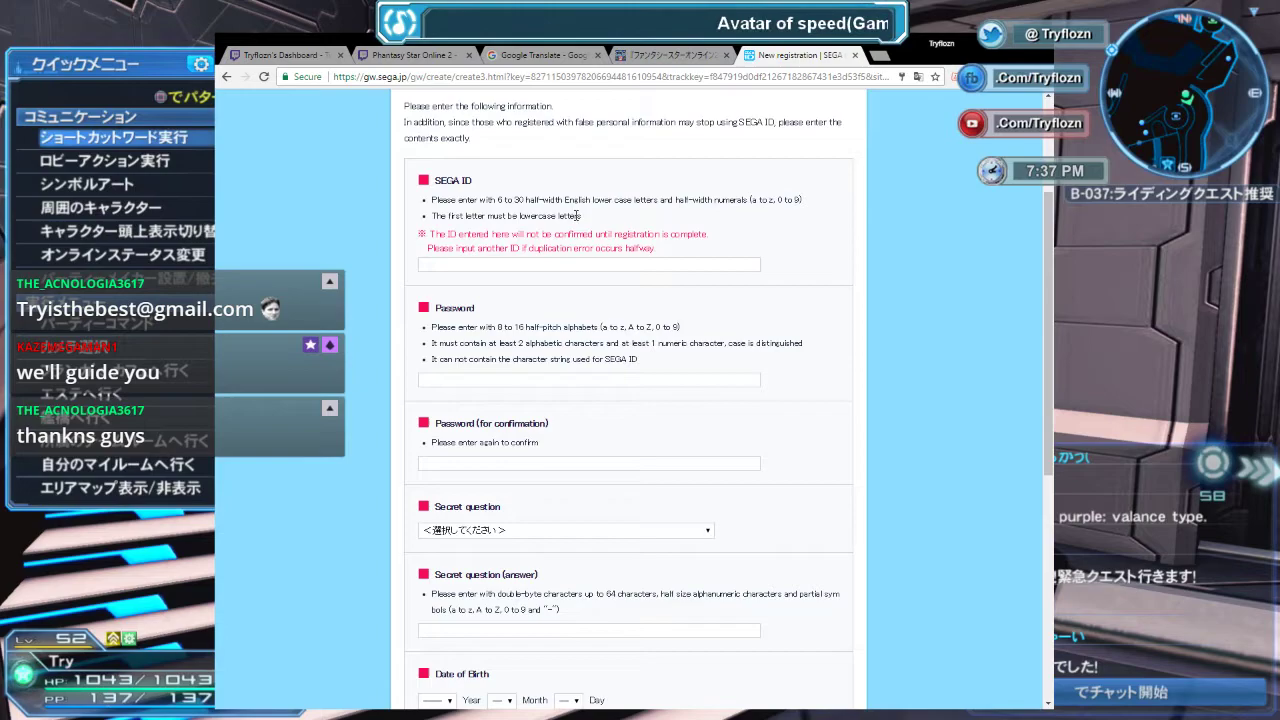
Enter the chosen SEGA ID and paste the account password into both password fields.
{"action": "left_click", "coordinate": [617, 263]}
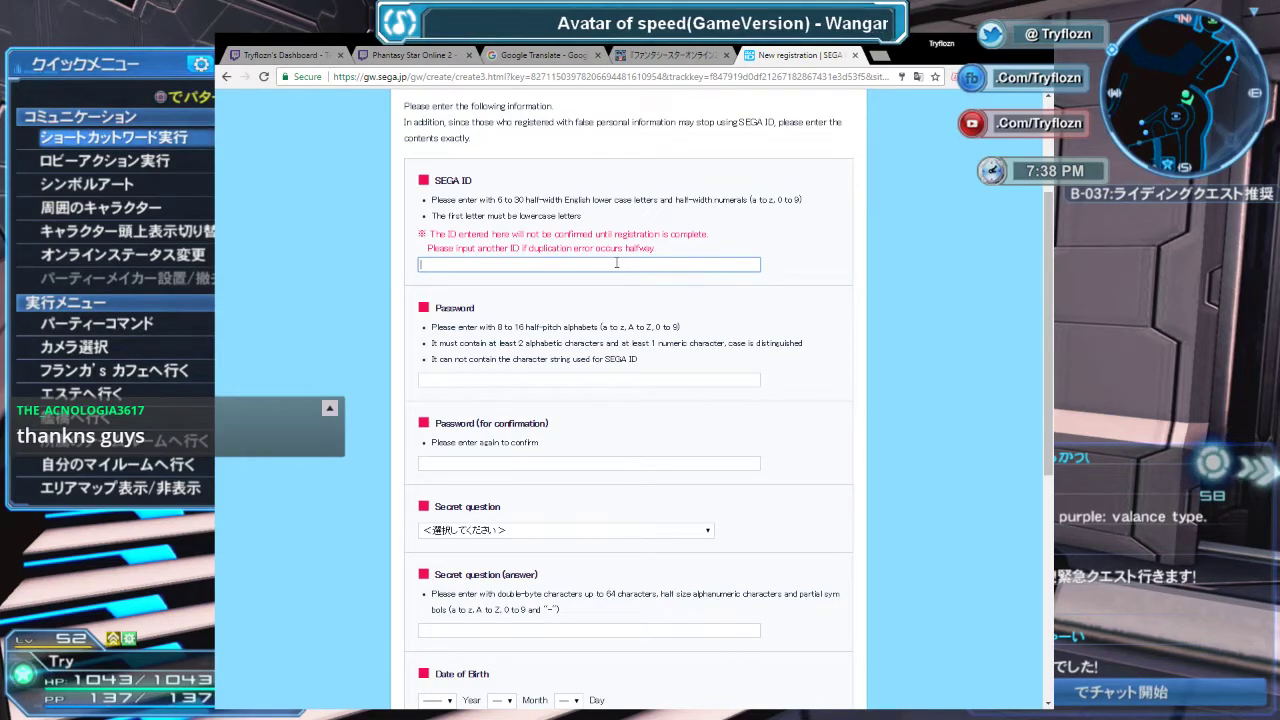
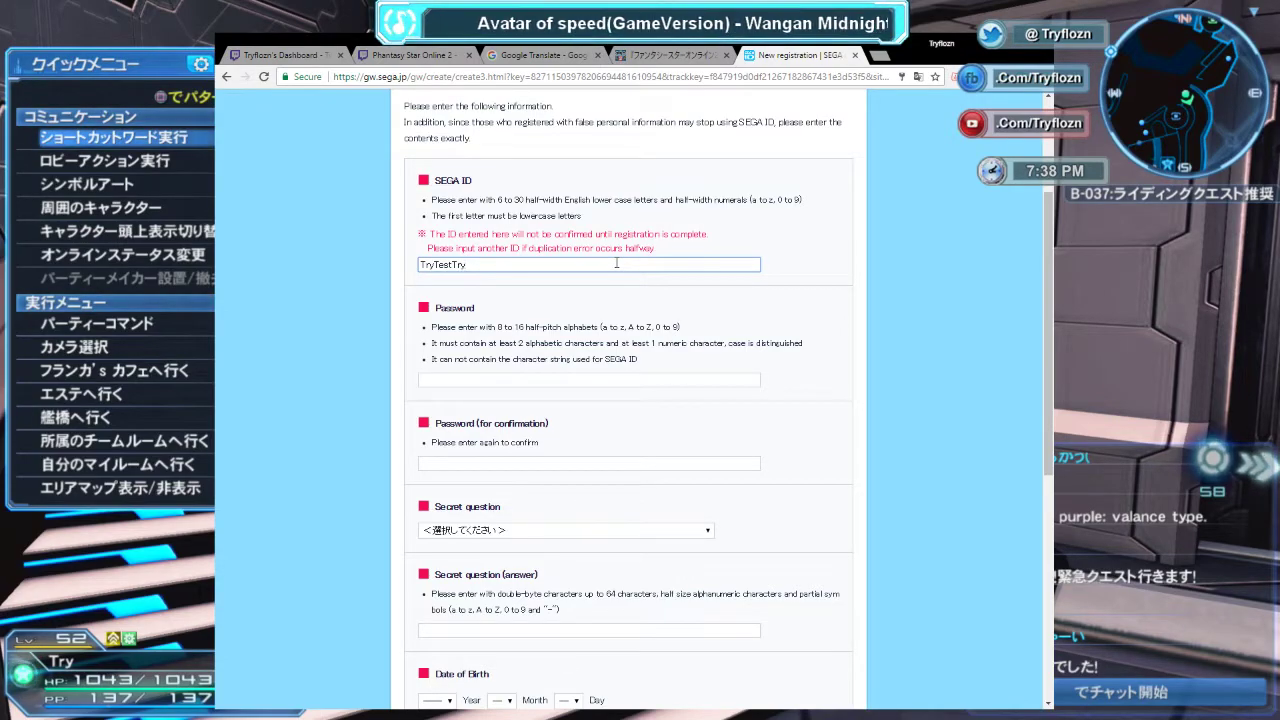
{"action": "left_click", "coordinate": [604, 381]}
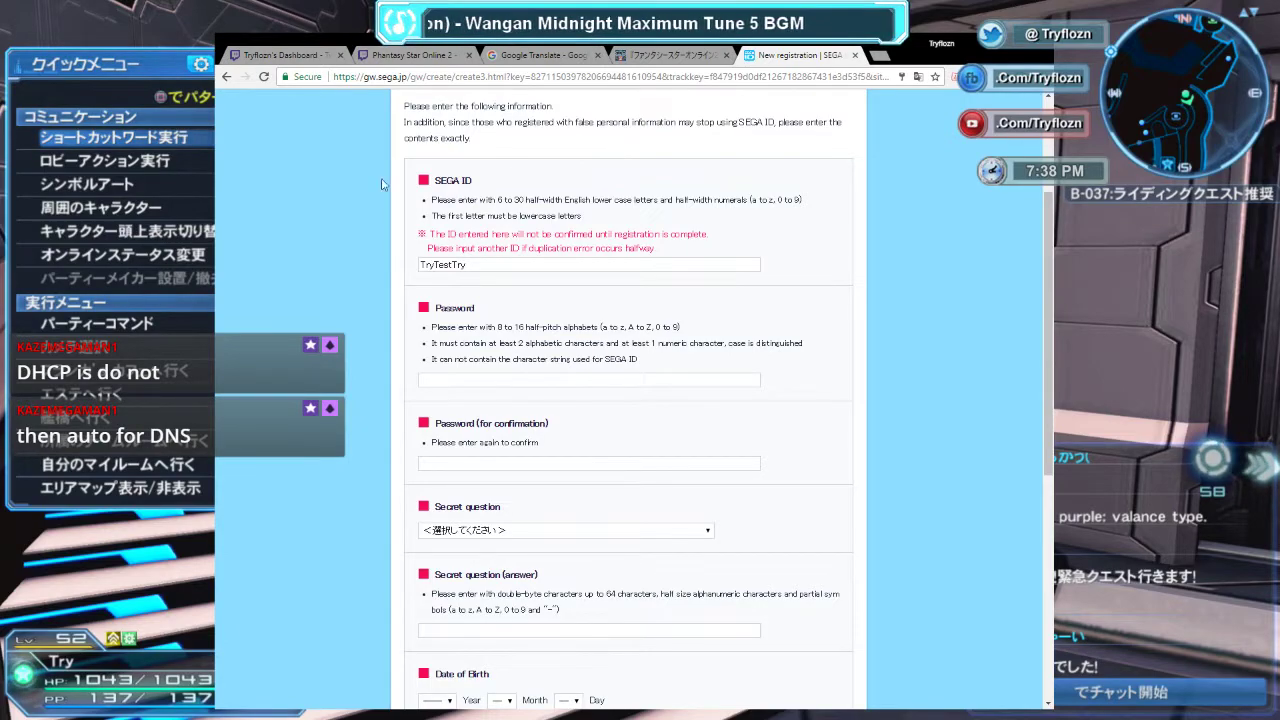
{"action": "left_click", "coordinate": [550, 379]}
{"action": "key", "text": "ctrl+v"}
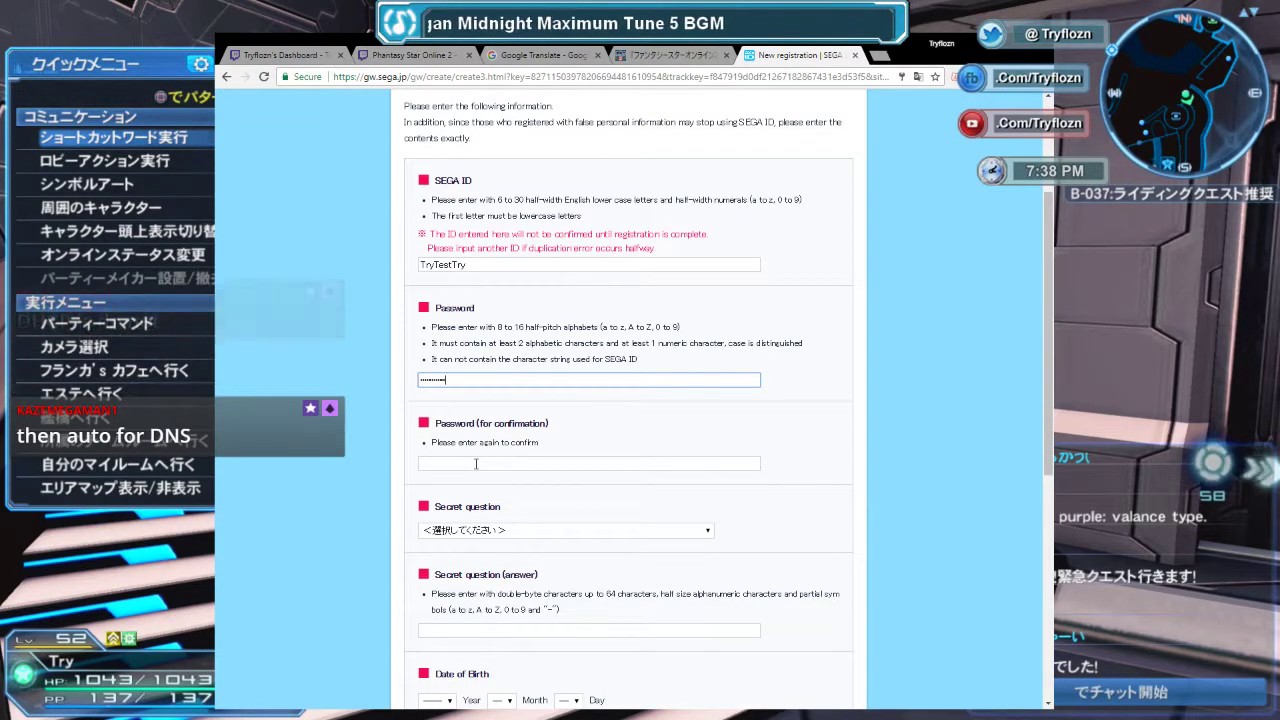
{"action": "left_click", "coordinate": [540, 463]}
{"action": "key", "text": "ctrl+v"}
Choose the birthplace-town secret question and type its answer.
{"action": "scroll", "coordinate": [590, 488], "scroll_direction": "down", "scroll_amount": 2}
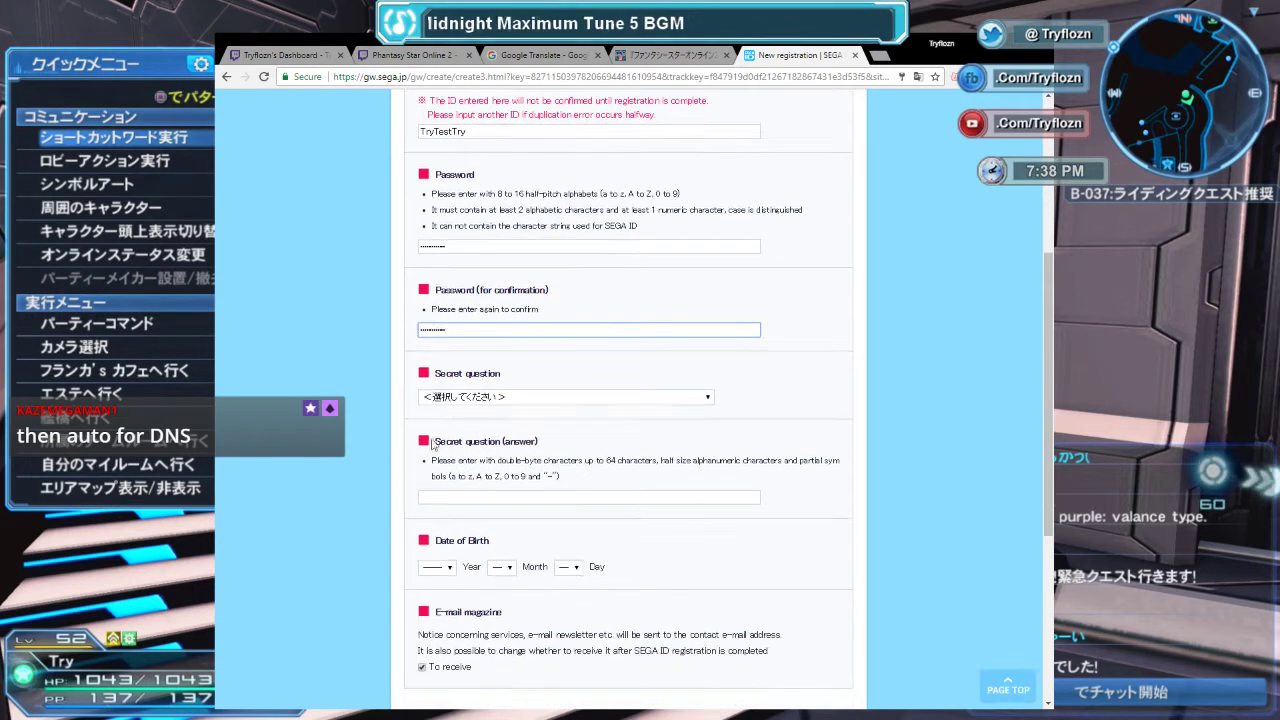
{"action": "left_click", "coordinate": [516, 402]}
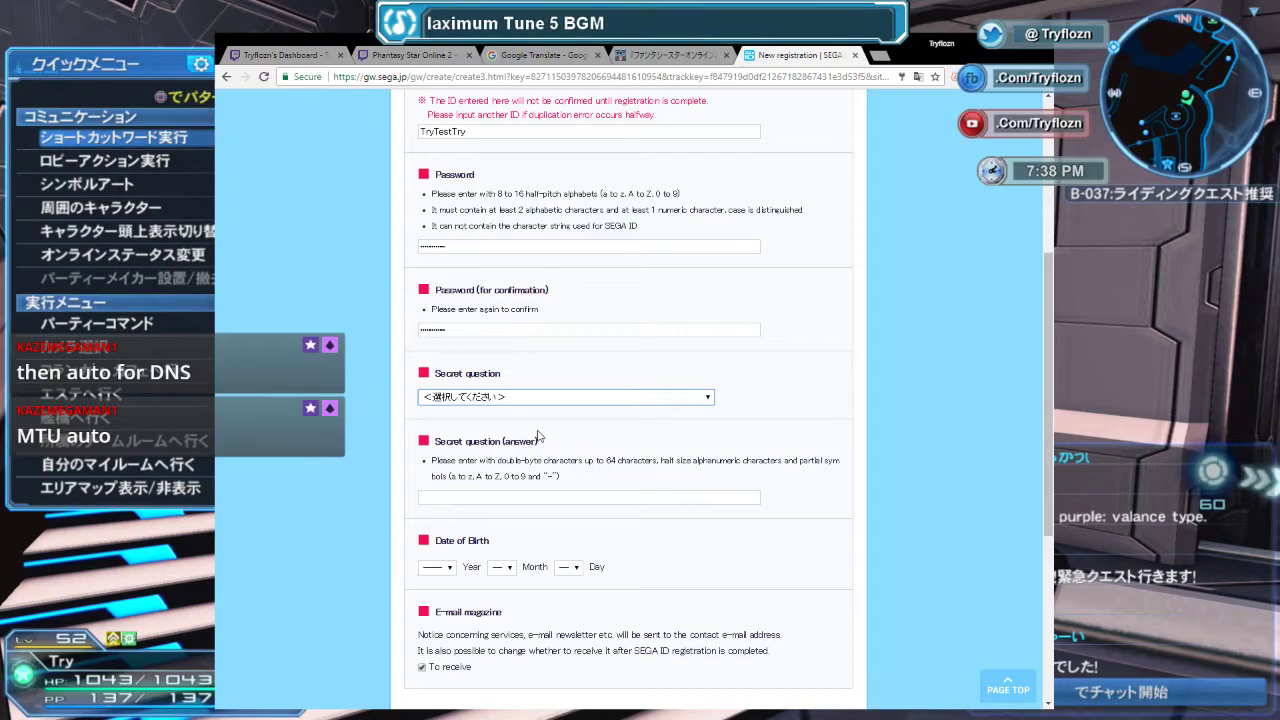
{"action": "key", "text": "Down"}
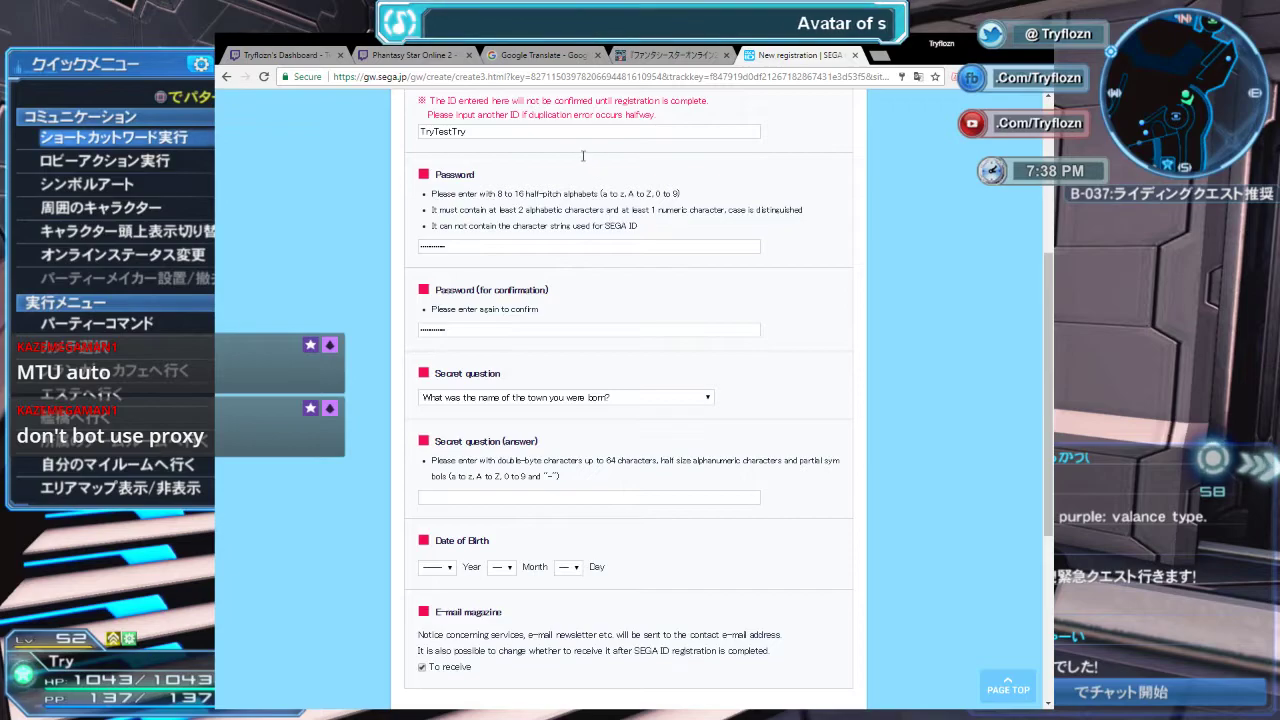
{"action": "left_click", "coordinate": [520, 494]}
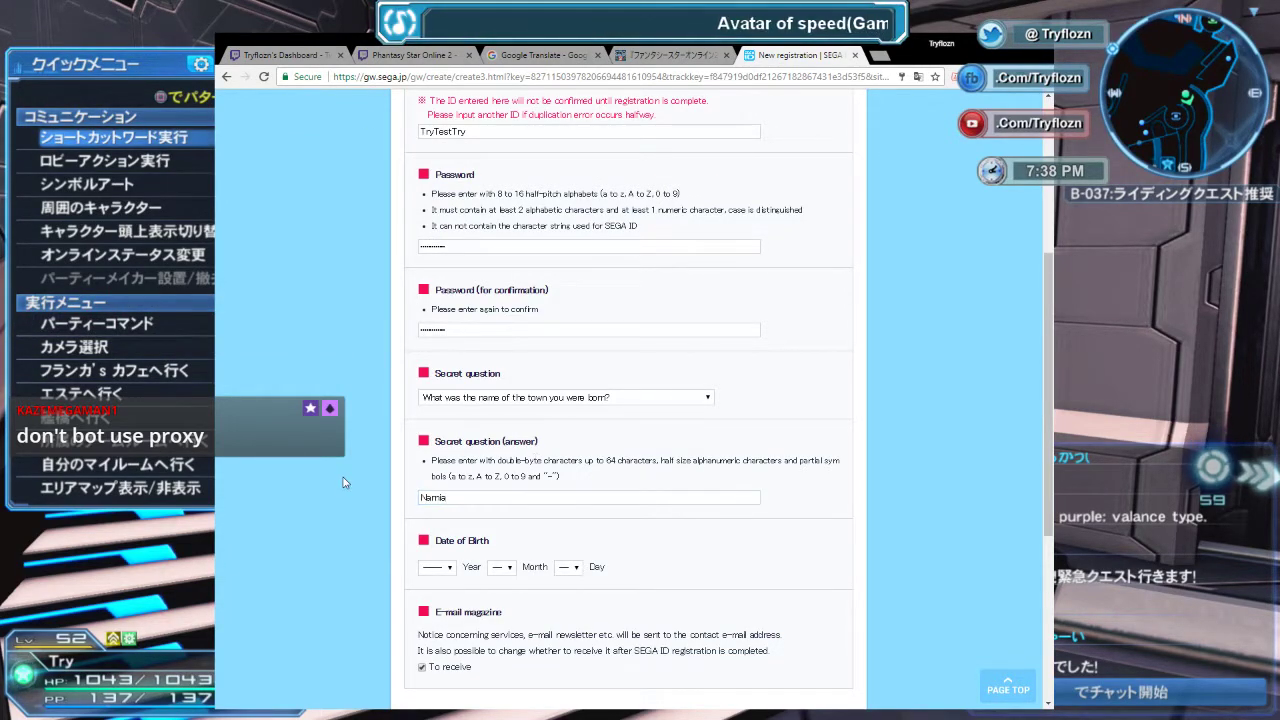
Set the birth date to 1977-07-07 and tick the e-mail magazine option.
{"action": "scroll", "coordinate": [398, 505], "scroll_direction": "down", "scroll_amount": 1}
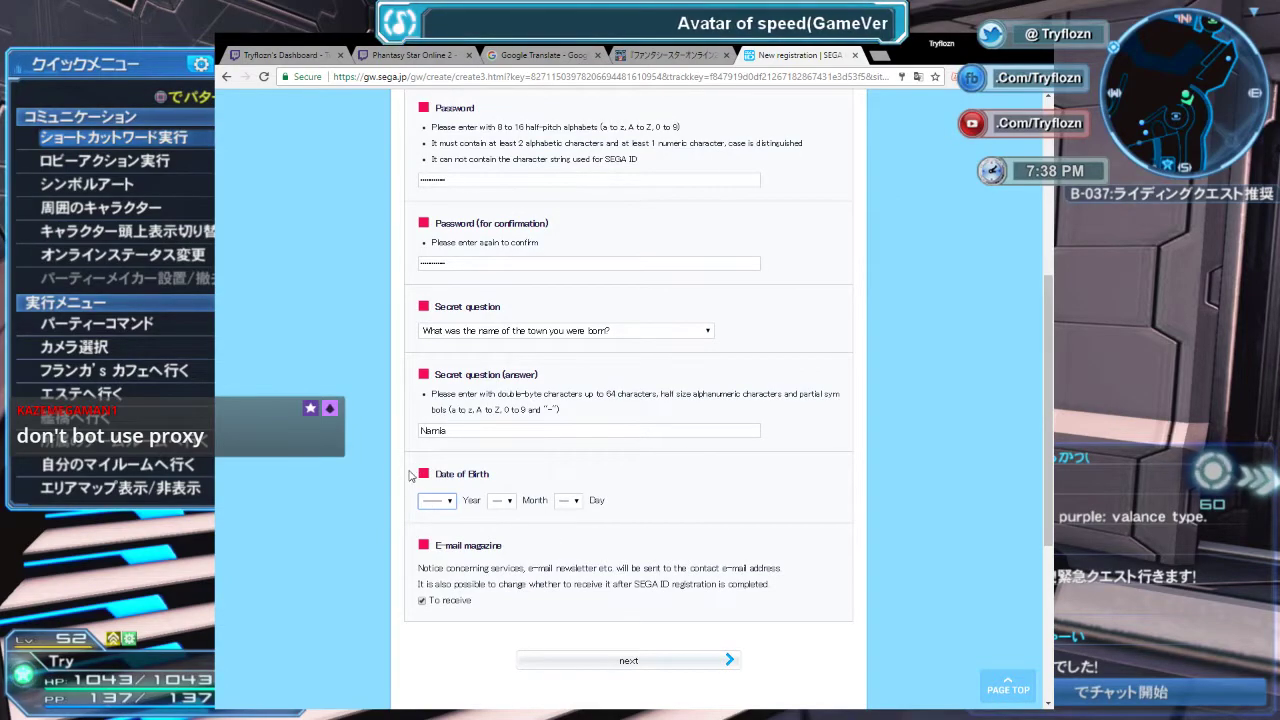
{"action": "scroll", "coordinate": [445, 450], "scroll_direction": "down", "scroll_amount": 1}
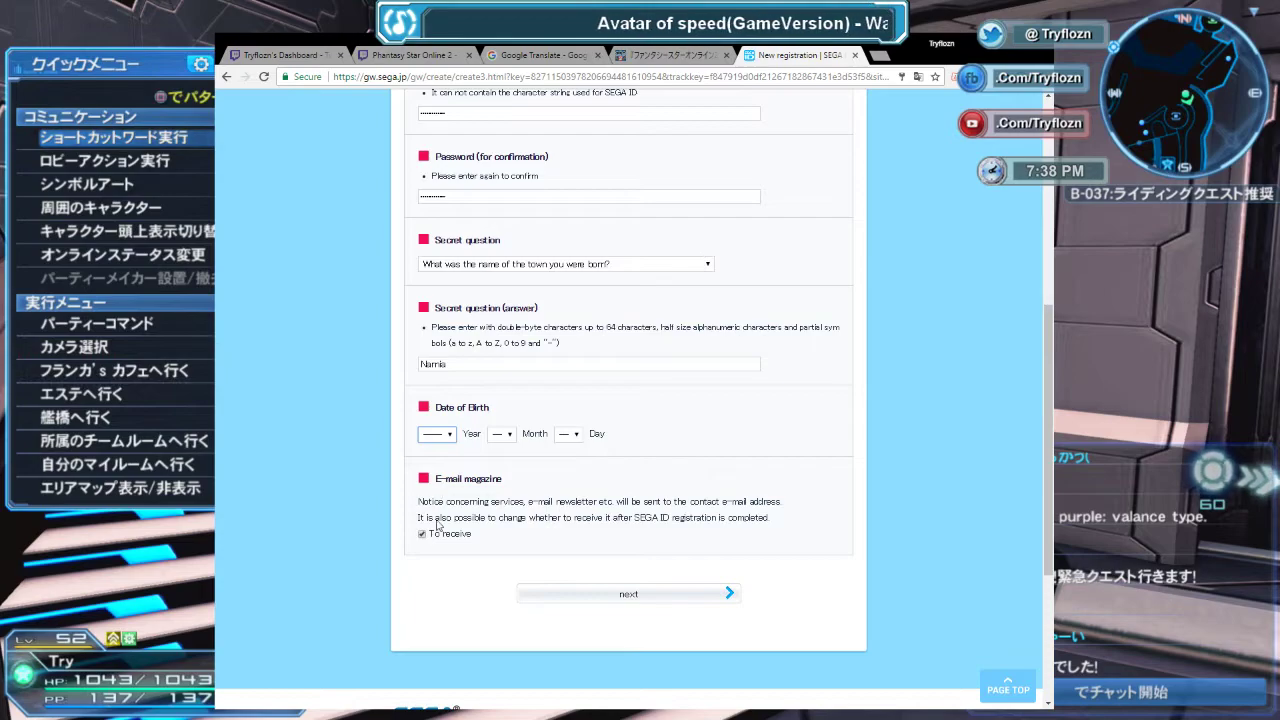
{"action": "type", "text": "1977"}
{"action": "key", "text": "Tab"}
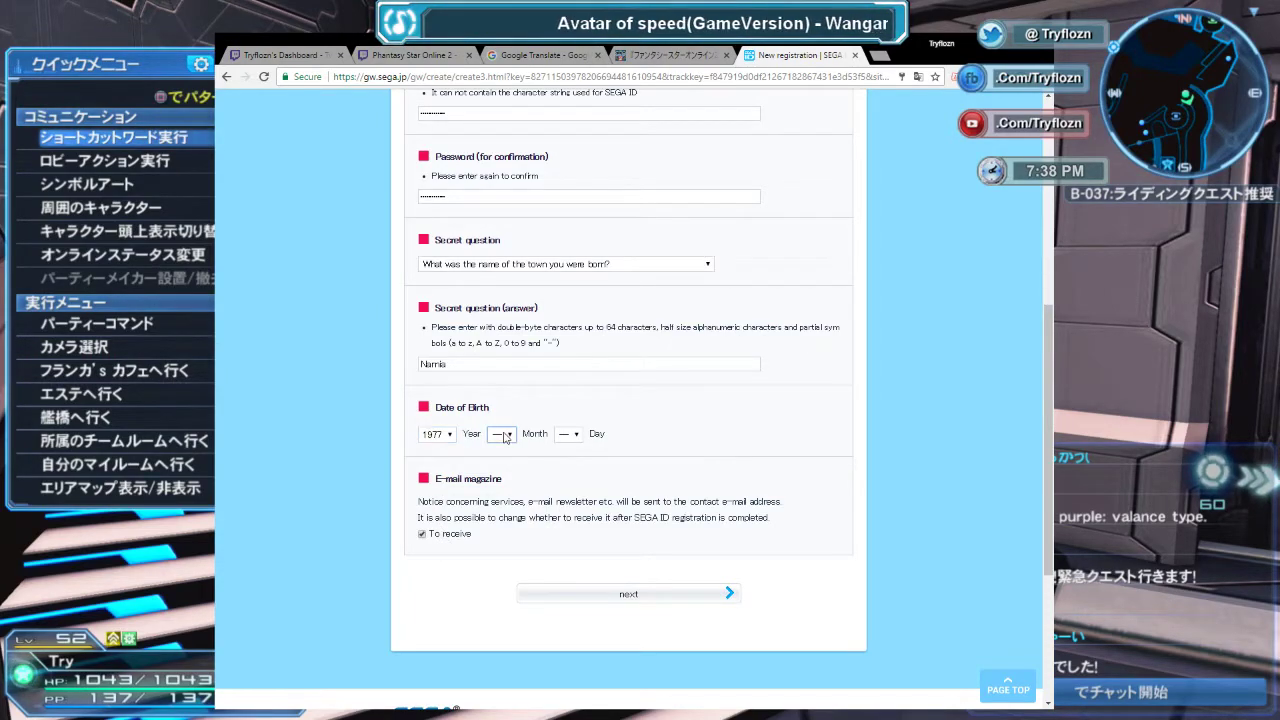
{"action": "type", "text": "07"}
{"action": "key", "text": "Tab"}
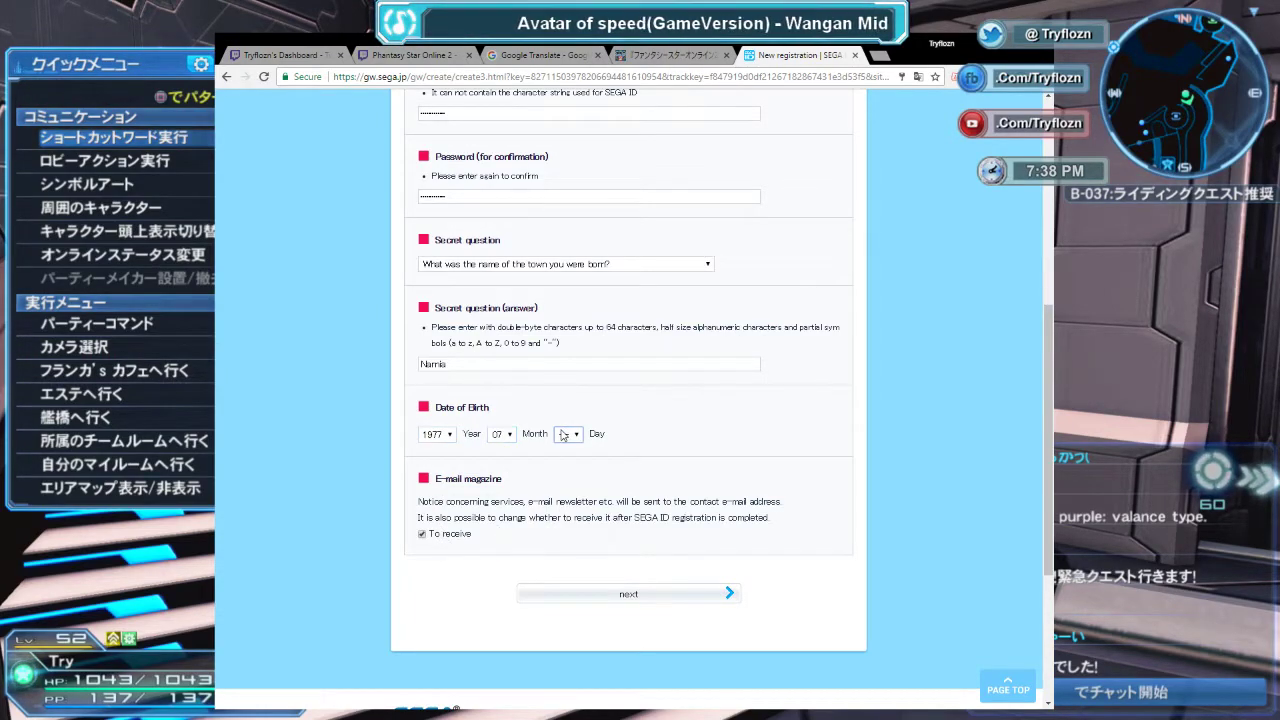
{"action": "type", "text": "07"}
{"action": "left_click", "coordinate": [688, 423]}
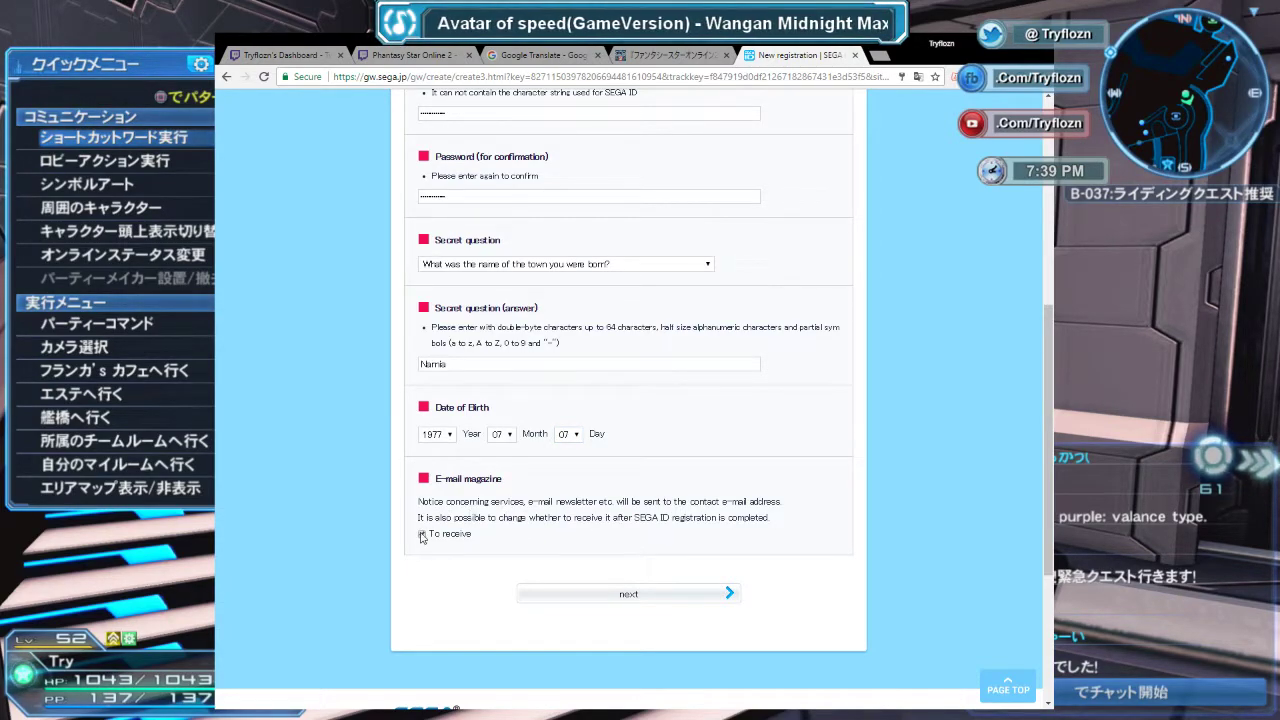
{"action": "left_click", "coordinate": [422, 534]}
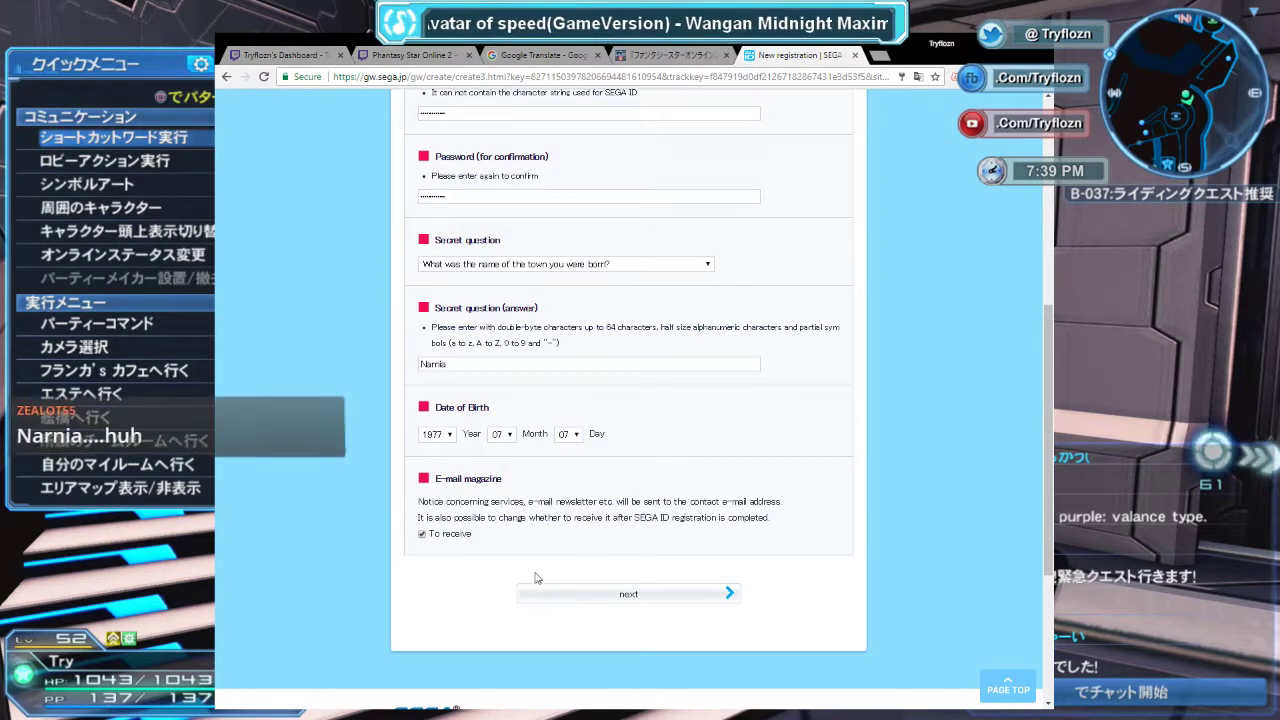
Submit the form and review the error about disallowed characters in the SEGA ID.
{"action": "left_click", "coordinate": [603, 601]}
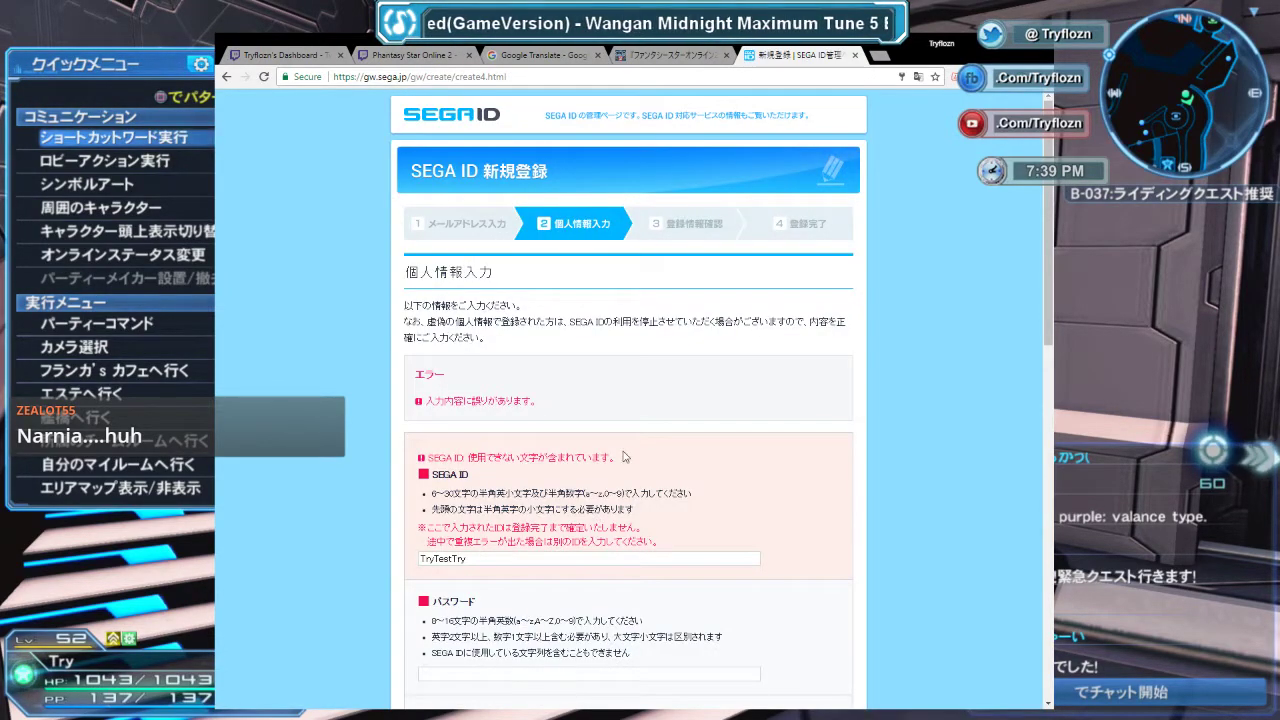
{"action": "scroll", "coordinate": [623, 457], "scroll_direction": "down", "scroll_amount": 2}
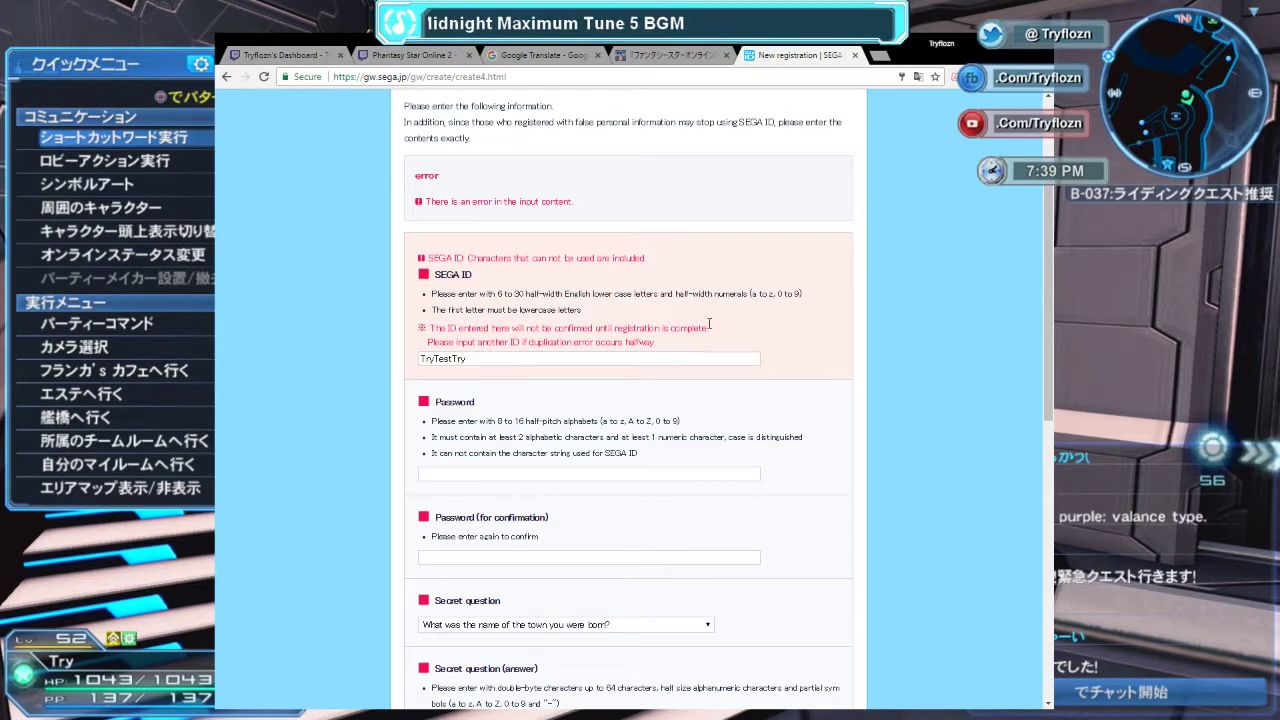
Replace the rejected SEGA ID with a lowercase version.
{"action": "double_click", "coordinate": [517, 359]}
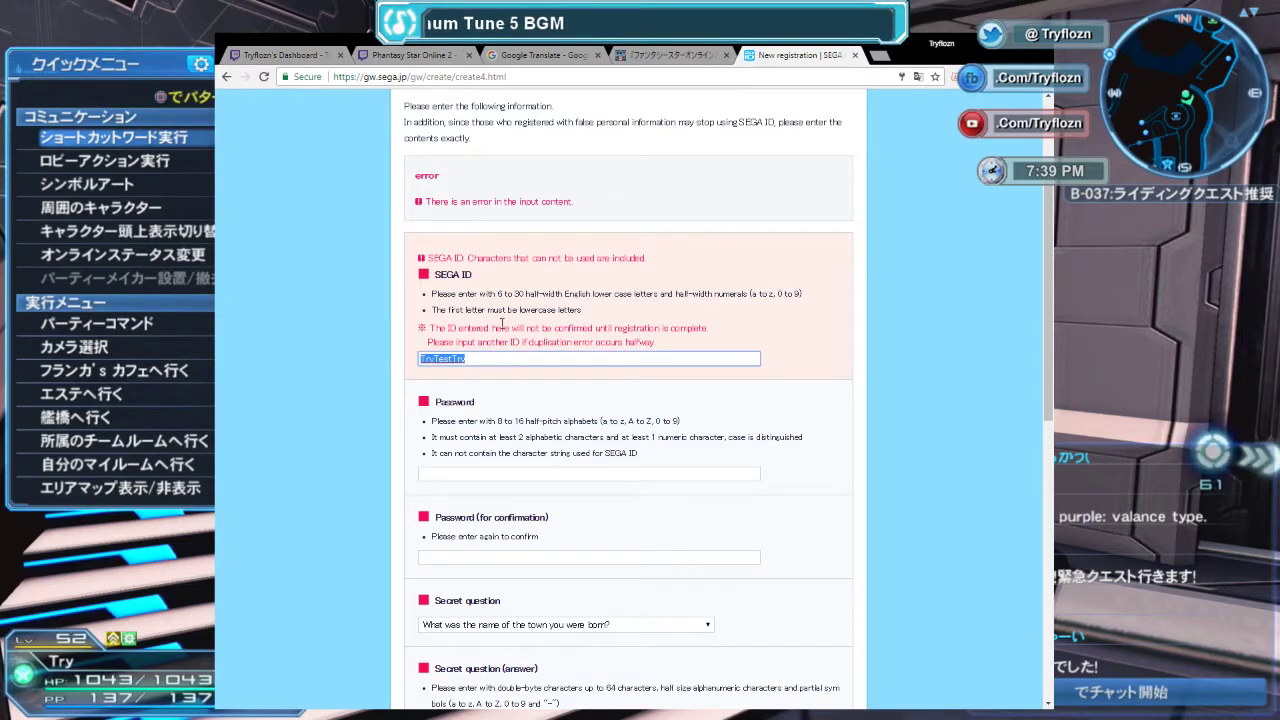
{"action": "type", "text": "tryt"}
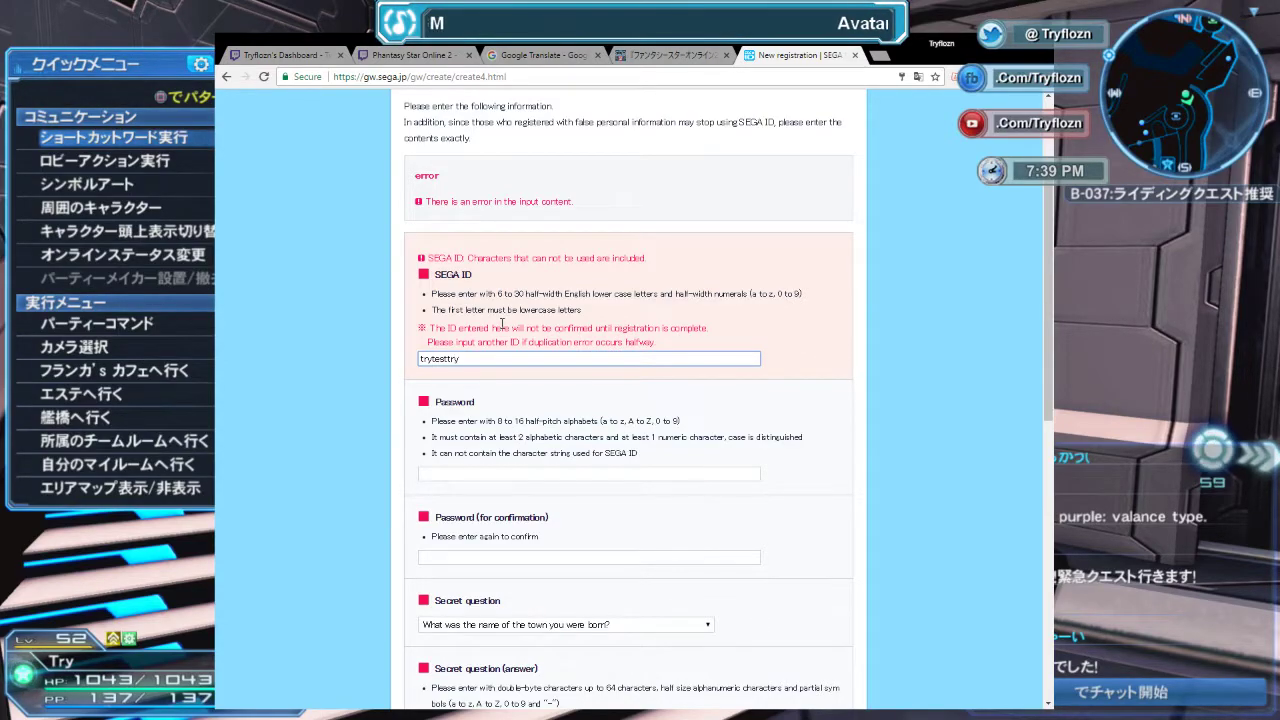
{"action": "left_click", "coordinate": [338, 469]}
{"action": "scroll", "coordinate": [338, 469], "scroll_direction": "down", "scroll_amount": 2}
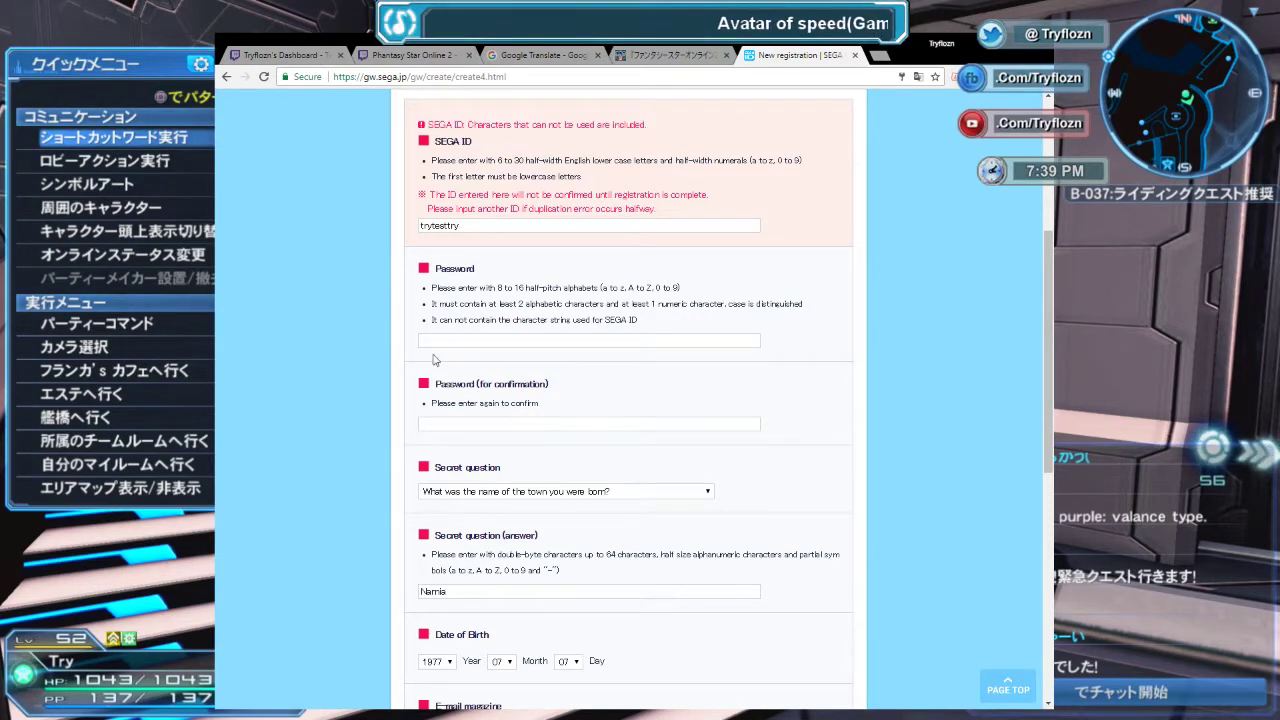
Re-enter and confirm the password, keep the secret question, and submit for confirmation.
{"action": "left_click", "coordinate": [499, 340]}
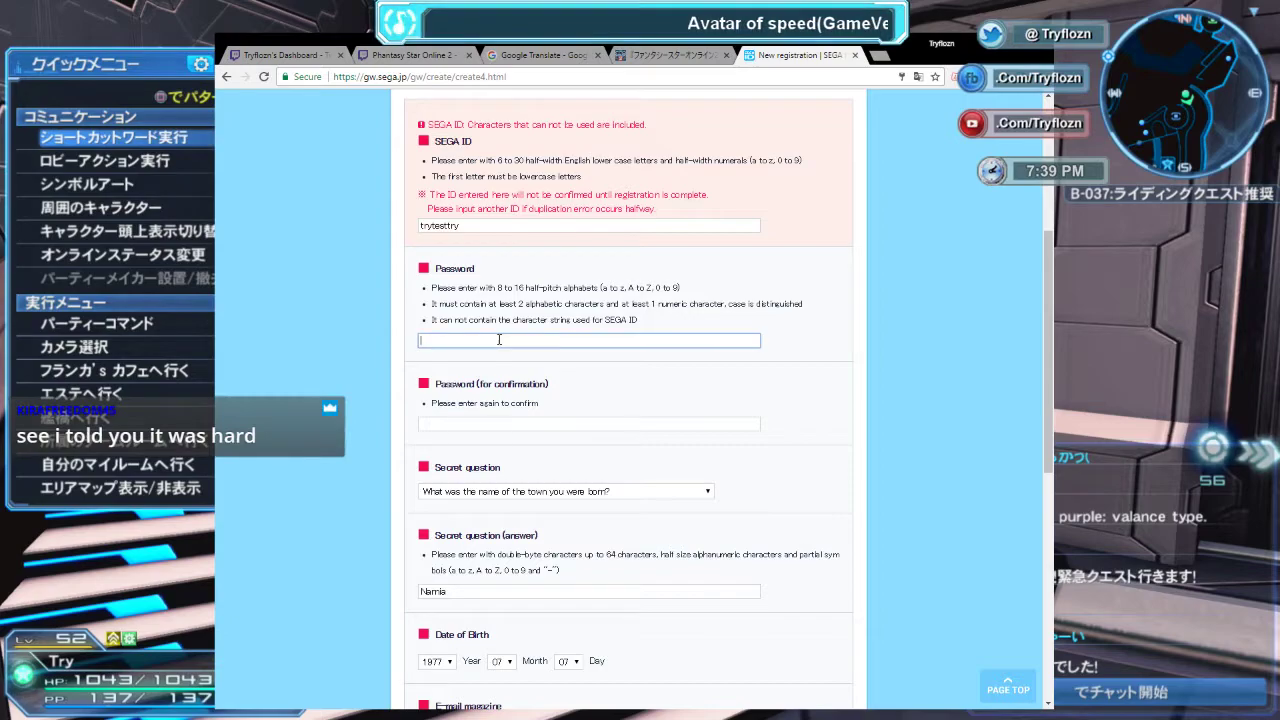
{"action": "left_click", "coordinate": [507, 420]}
{"action": "key", "text": "ctrl+v"}
{"action": "scroll", "coordinate": [362, 470], "scroll_direction": "down", "scroll_amount": 1}
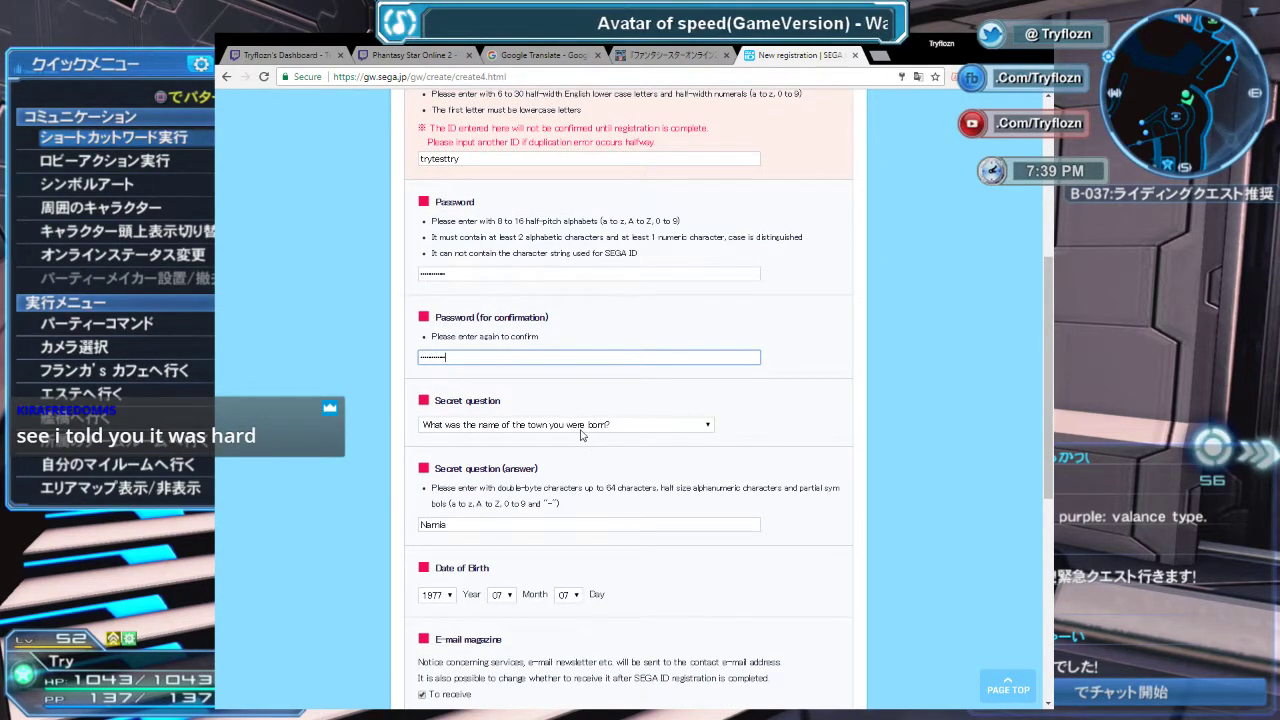
{"action": "key", "text": "Tab"}
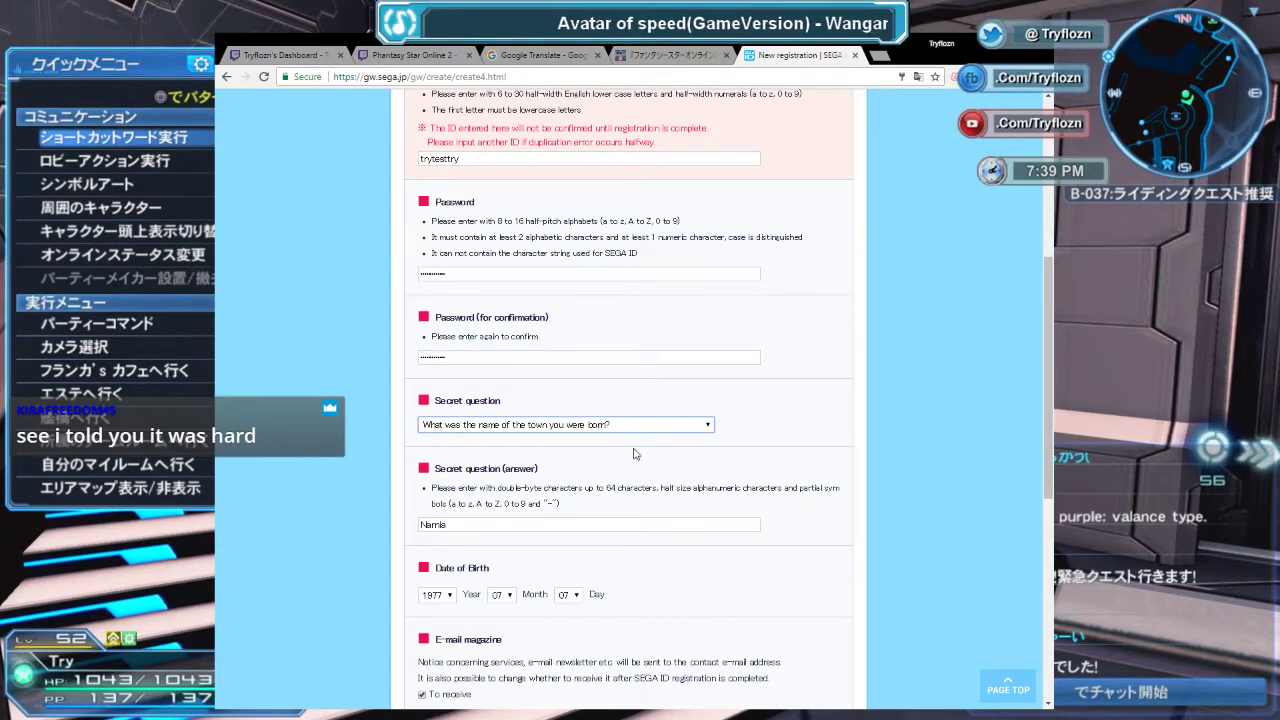
{"action": "left_click", "coordinate": [397, 565]}
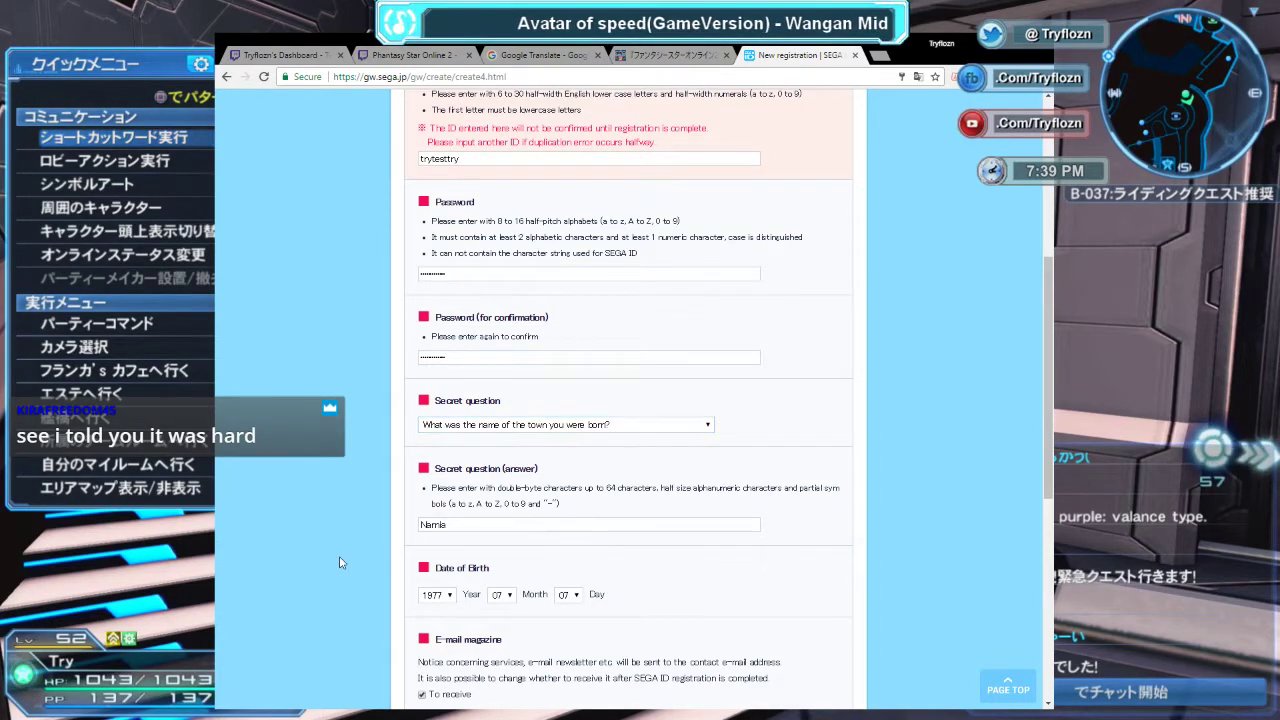
{"action": "scroll", "coordinate": [342, 560], "scroll_direction": "down", "scroll_amount": 2}
{"action": "scroll", "coordinate": [342, 560], "scroll_direction": "down", "scroll_amount": 1}
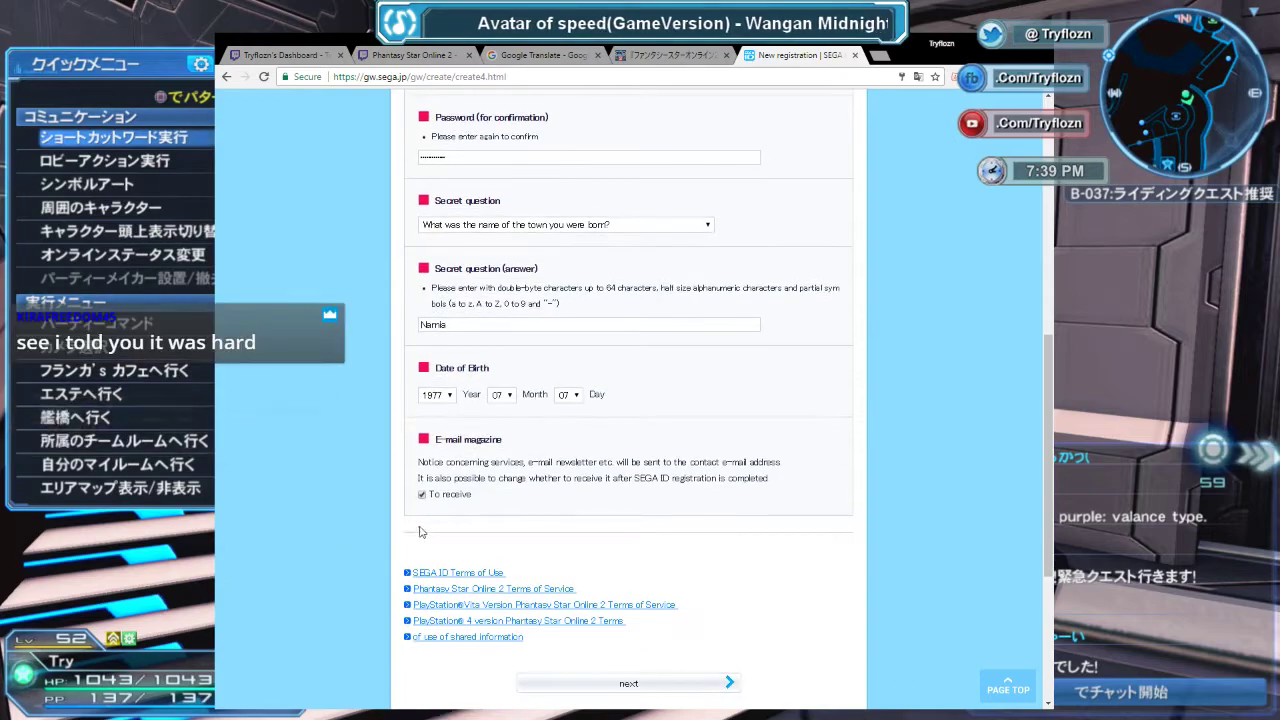
{"action": "scroll", "coordinate": [378, 518], "scroll_direction": "down", "scroll_amount": 1}
{"action": "left_click", "coordinate": [646, 617]}
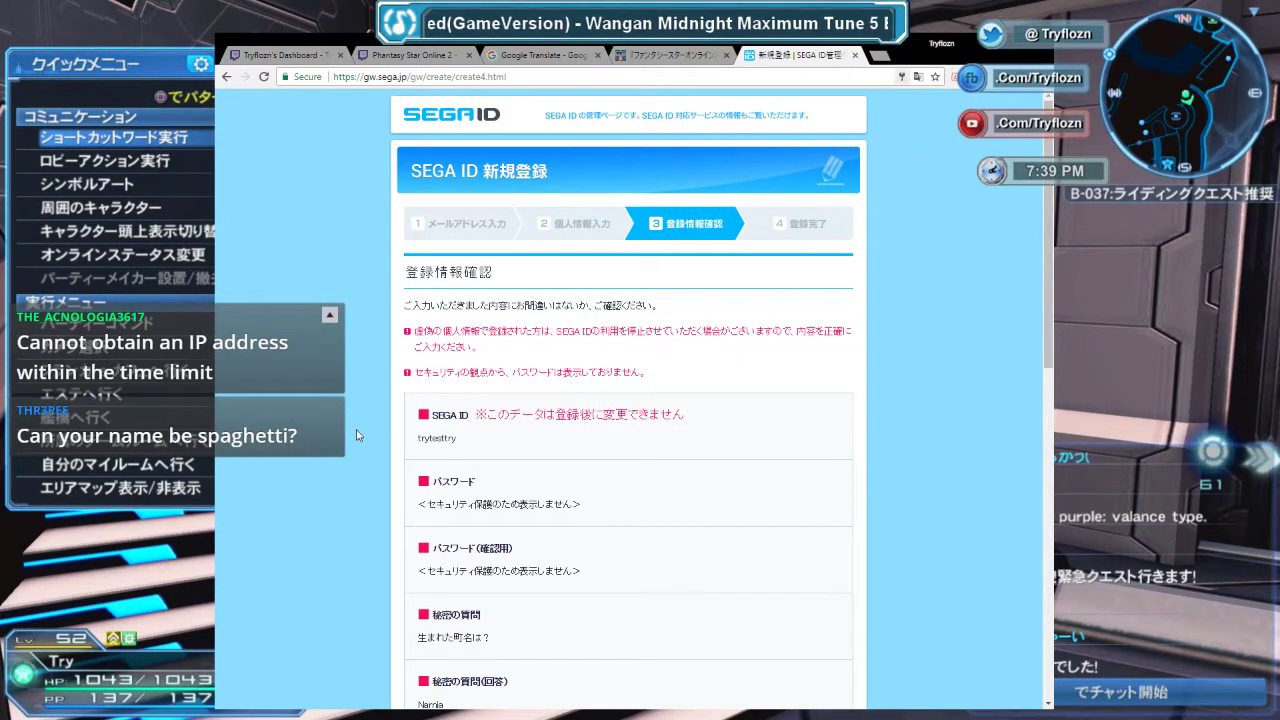
Scroll to the hiragana image CAPTCHA, then switch to the Google Translate search results.
{"action": "scroll", "coordinate": [360, 432], "scroll_direction": "down", "scroll_amount": 3}
{"action": "scroll", "coordinate": [400, 420], "scroll_direction": "down", "scroll_amount": 4}
{"action": "scroll", "coordinate": [430, 480], "scroll_direction": "up", "scroll_amount": 2}
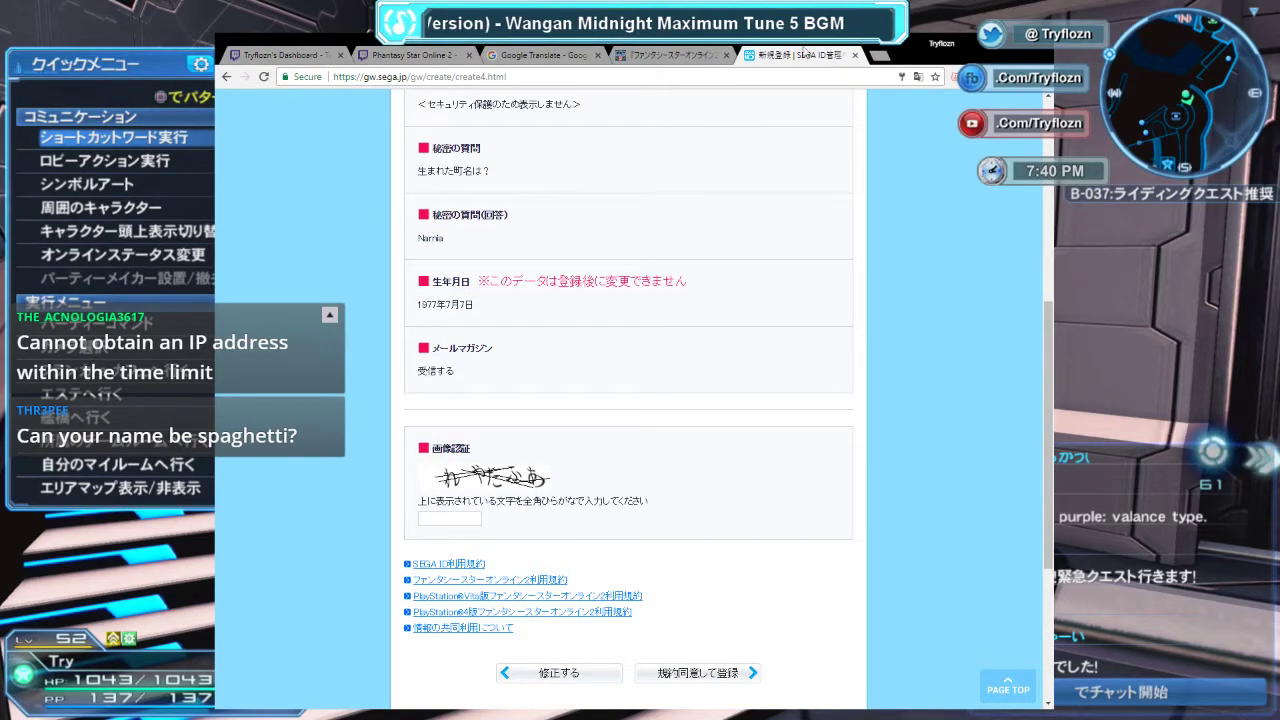
{"action": "left_click", "coordinate": [493, 55]}
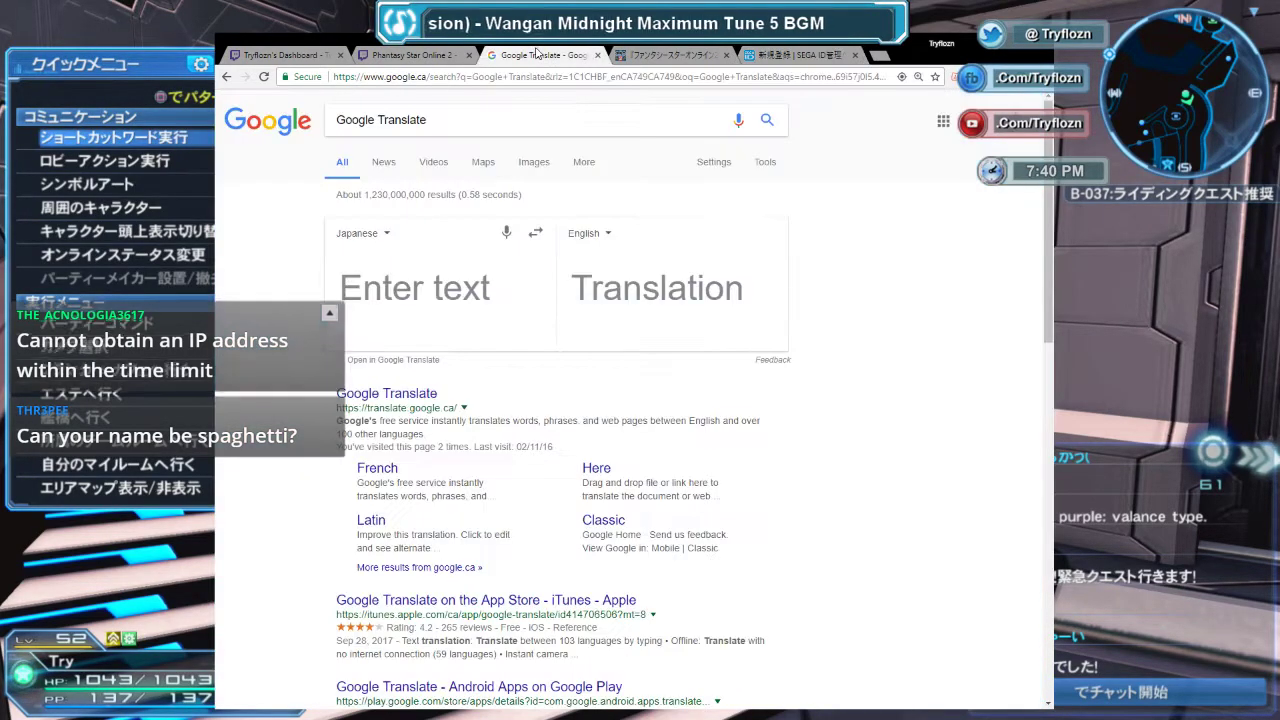
Open the Google Translate site and set Japanese as the source language.
{"action": "left_click", "coordinate": [423, 398]}
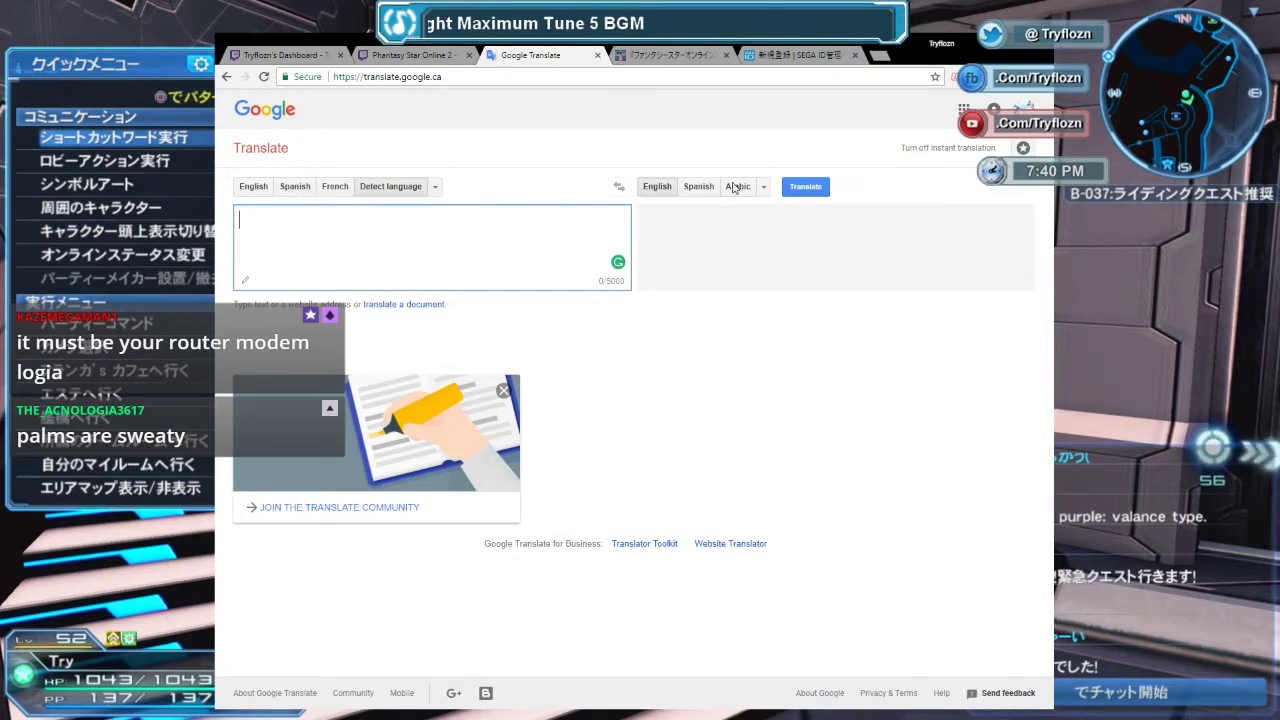
{"action": "left_click", "coordinate": [435, 187]}
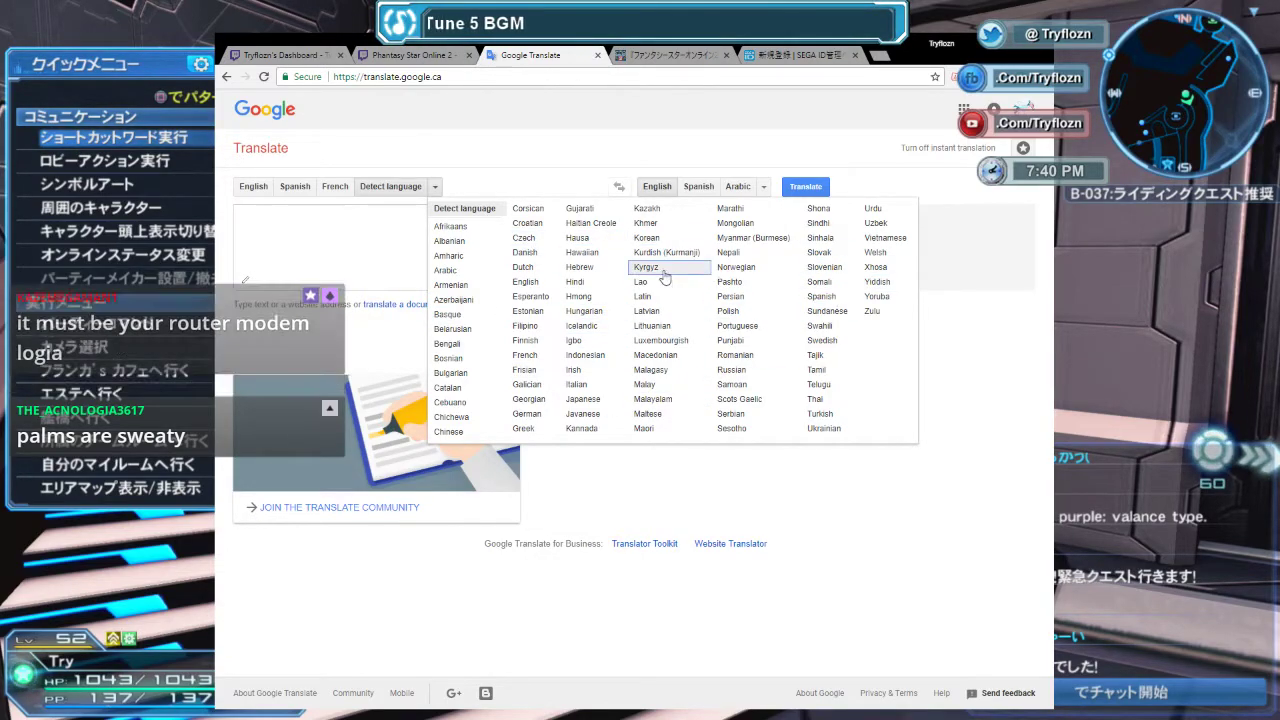
{"action": "left_click", "coordinate": [583, 399]}
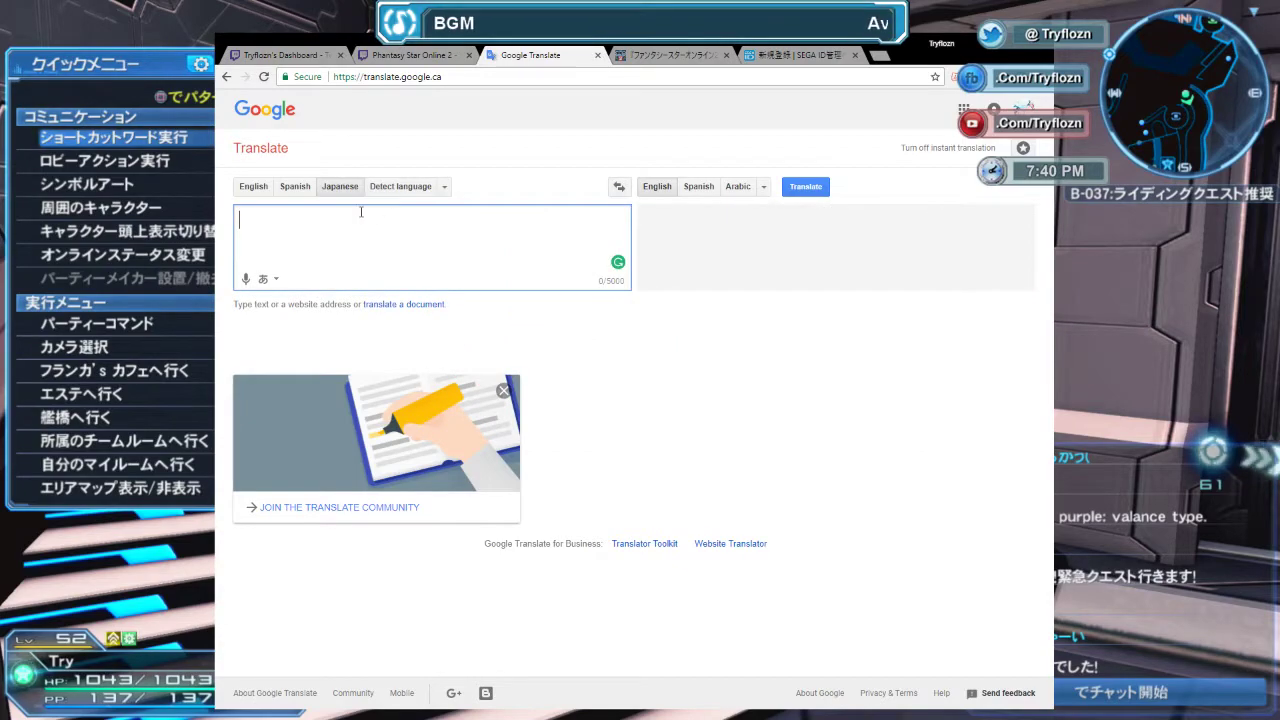
{"action": "left_click", "coordinate": [277, 281]}
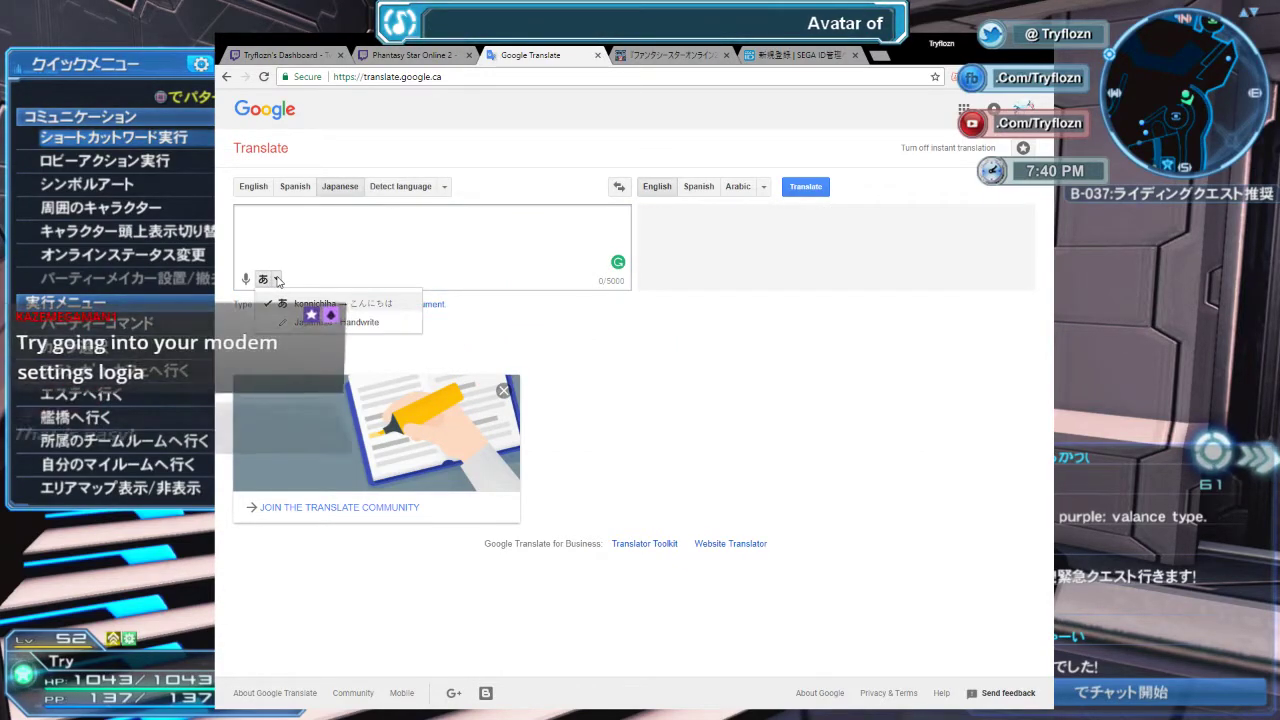
Switch Japanese input to handwriting and write the first CAPTCHA character れ.
{"action": "left_click", "coordinate": [310, 321]}
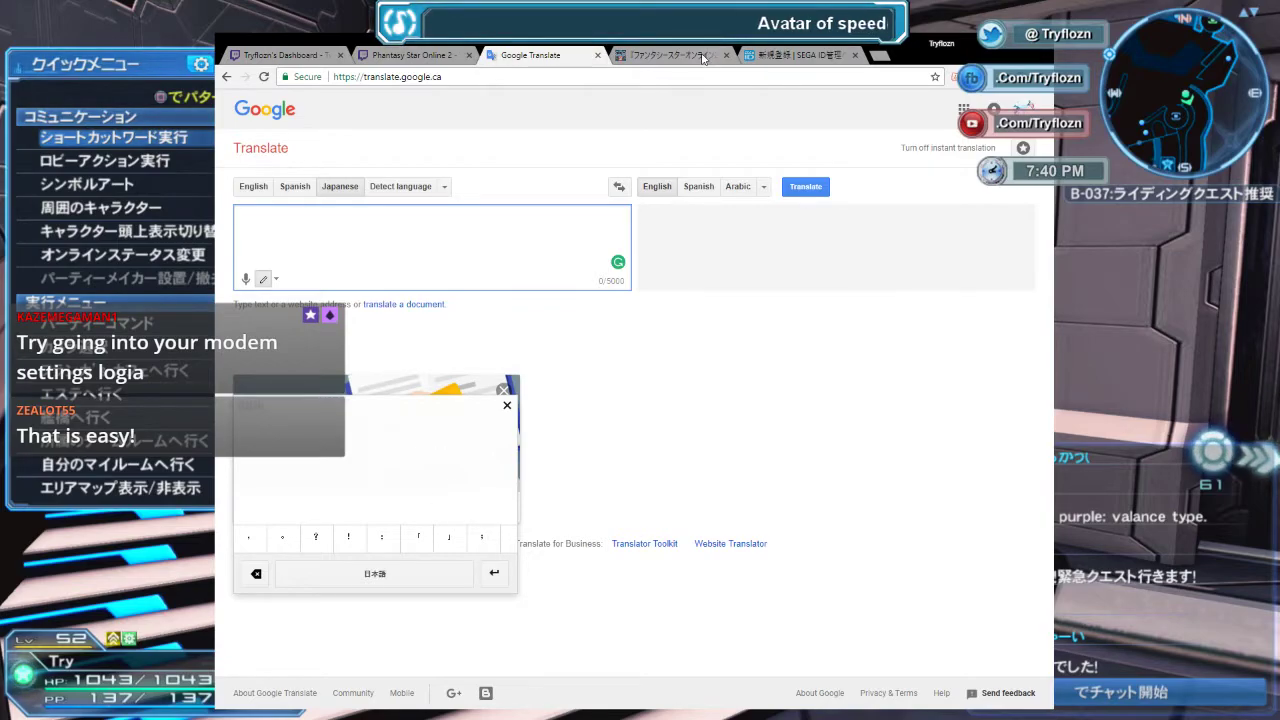
{"action": "left_click", "coordinate": [668, 55]}
{"action": "left_click", "coordinate": [772, 56]}
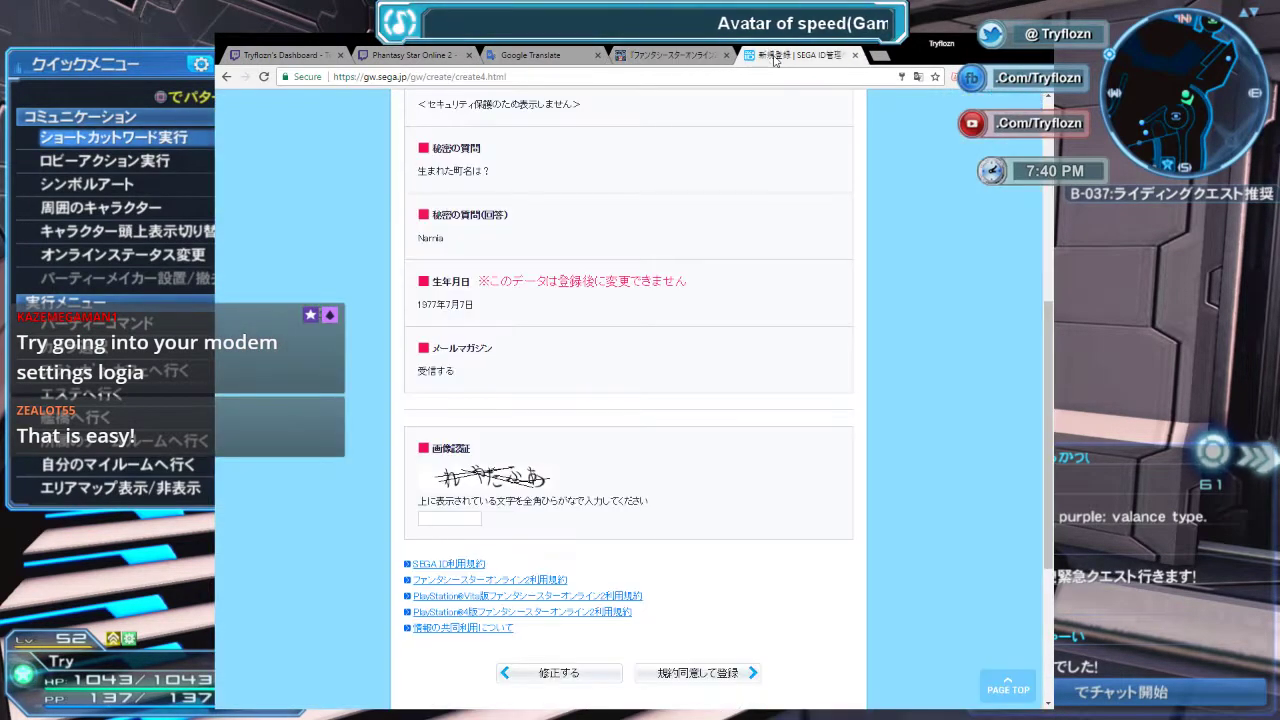
{"action": "left_click", "coordinate": [518, 58]}
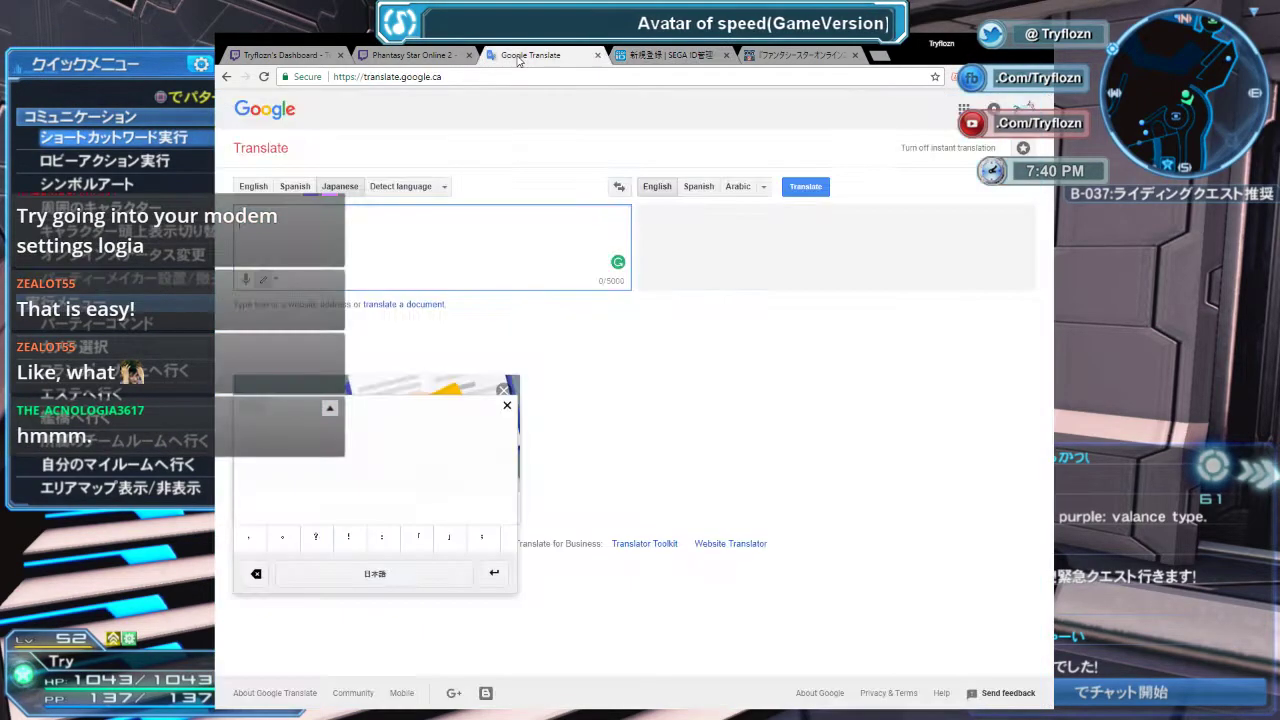
{"action": "mouse_move", "coordinate": [299, 440]}
{"action": "left_mouse_down"}
{"action": "mouse_move", "coordinate": [298, 486]}
{"action": "mouse_move", "coordinate": [282, 506]}
{"action": "left_mouse_up"}
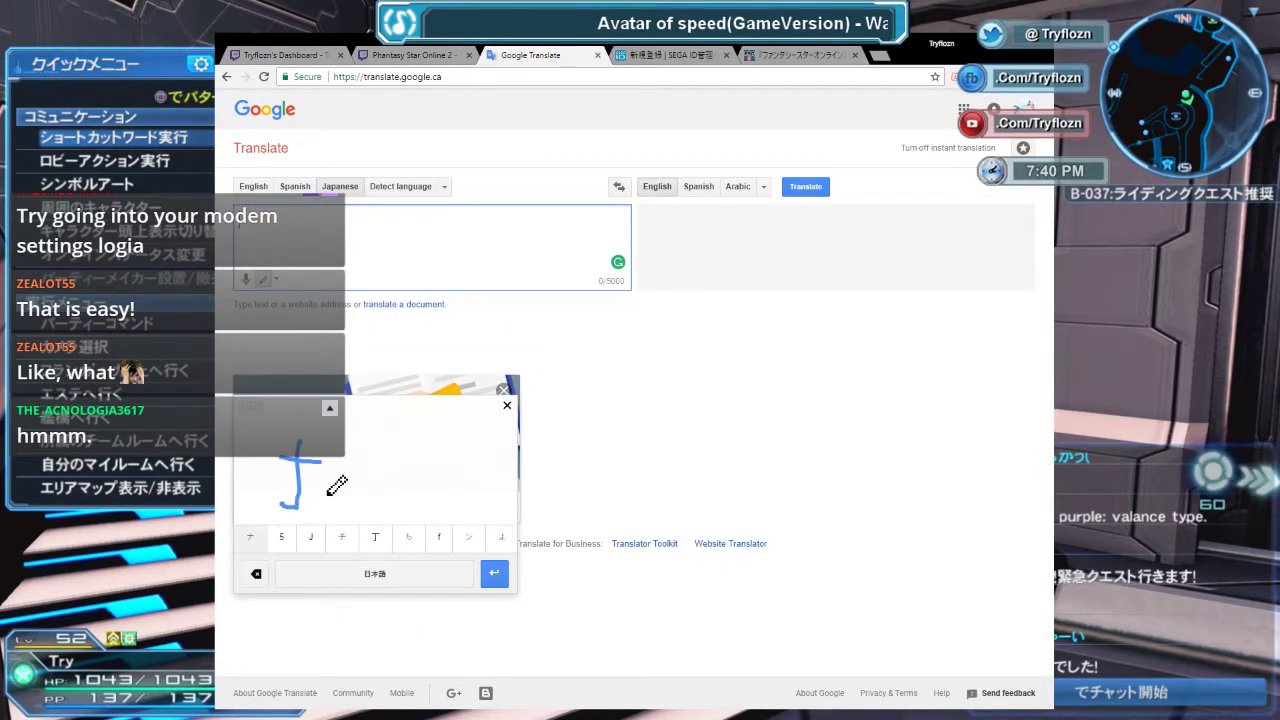
{"action": "left_click", "coordinate": [740, 57]}
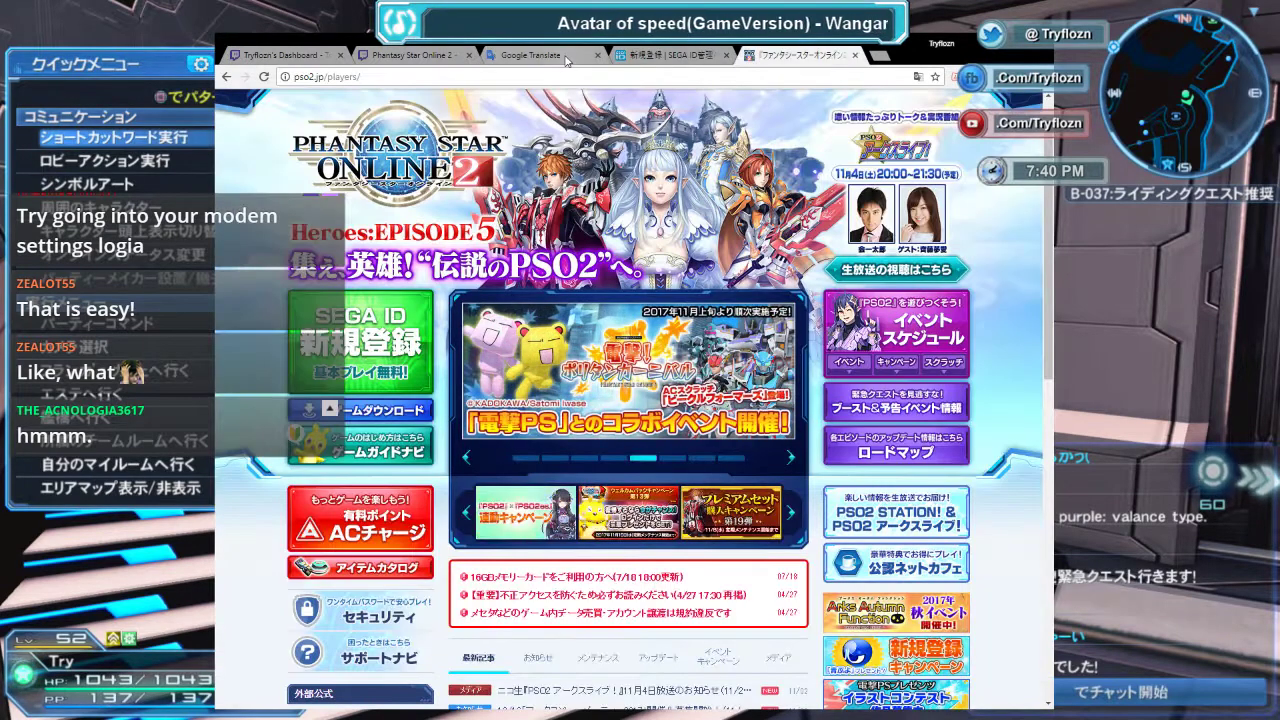
{"action": "left_click", "coordinate": [665, 55]}
{"action": "left_click", "coordinate": [530, 55]}
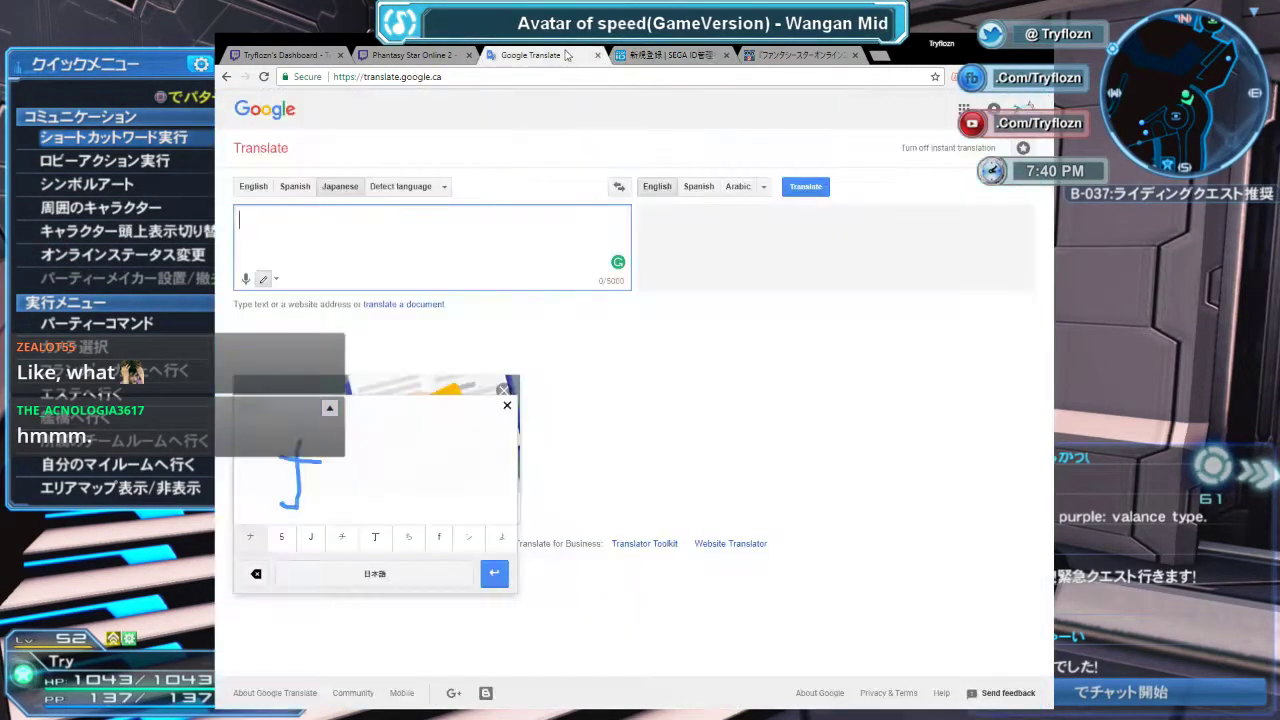
{"action": "mouse_move", "coordinate": [284, 462]}
{"action": "left_mouse_down"}
{"action": "mouse_move", "coordinate": [324, 500]}
{"action": "mouse_move", "coordinate": [368, 495]}
{"action": "left_mouse_up"}
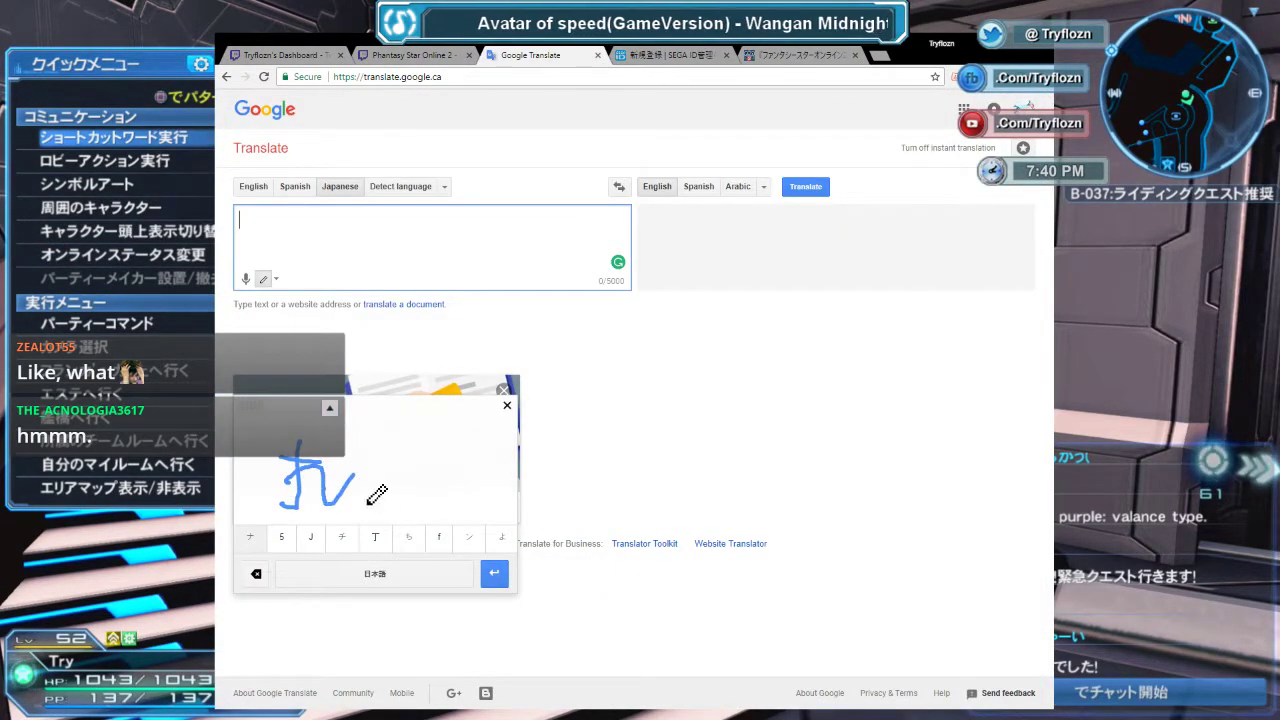
{"action": "left_click", "coordinate": [251, 540]}
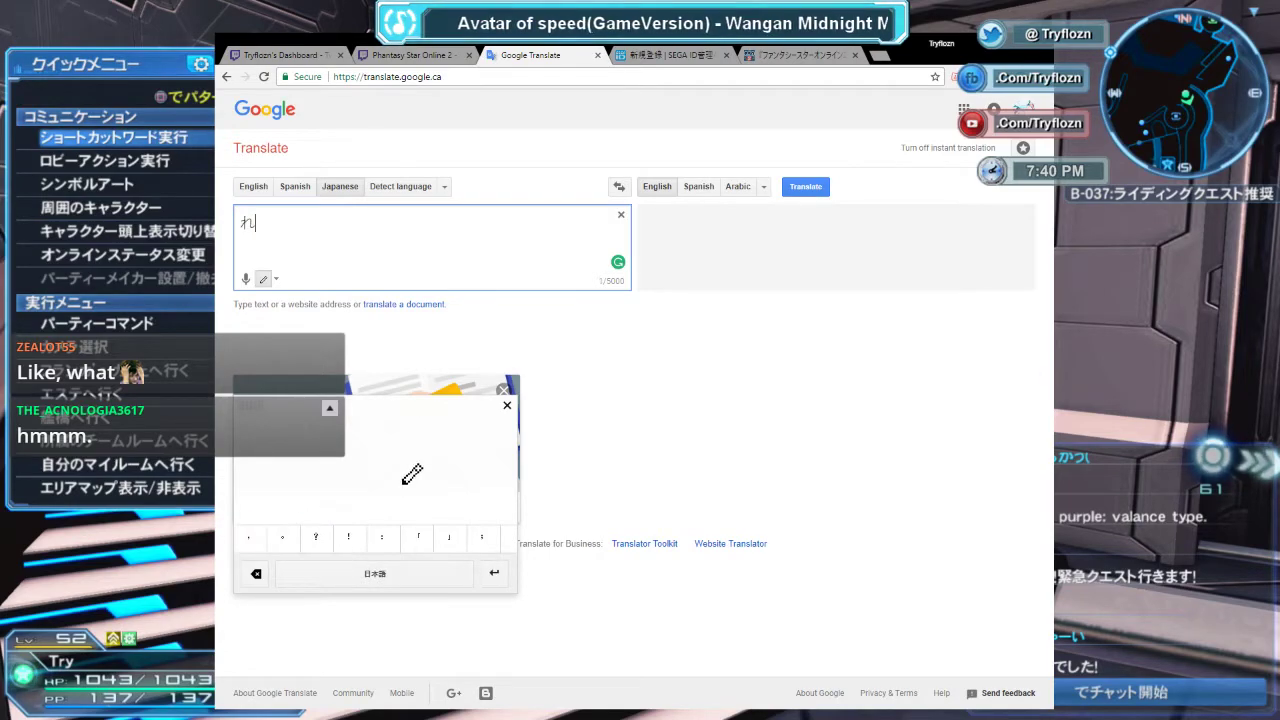
Handwrite the next CAPTCHA characters か and た into the Japanese input.
{"action": "left_click", "coordinate": [716, 55]}
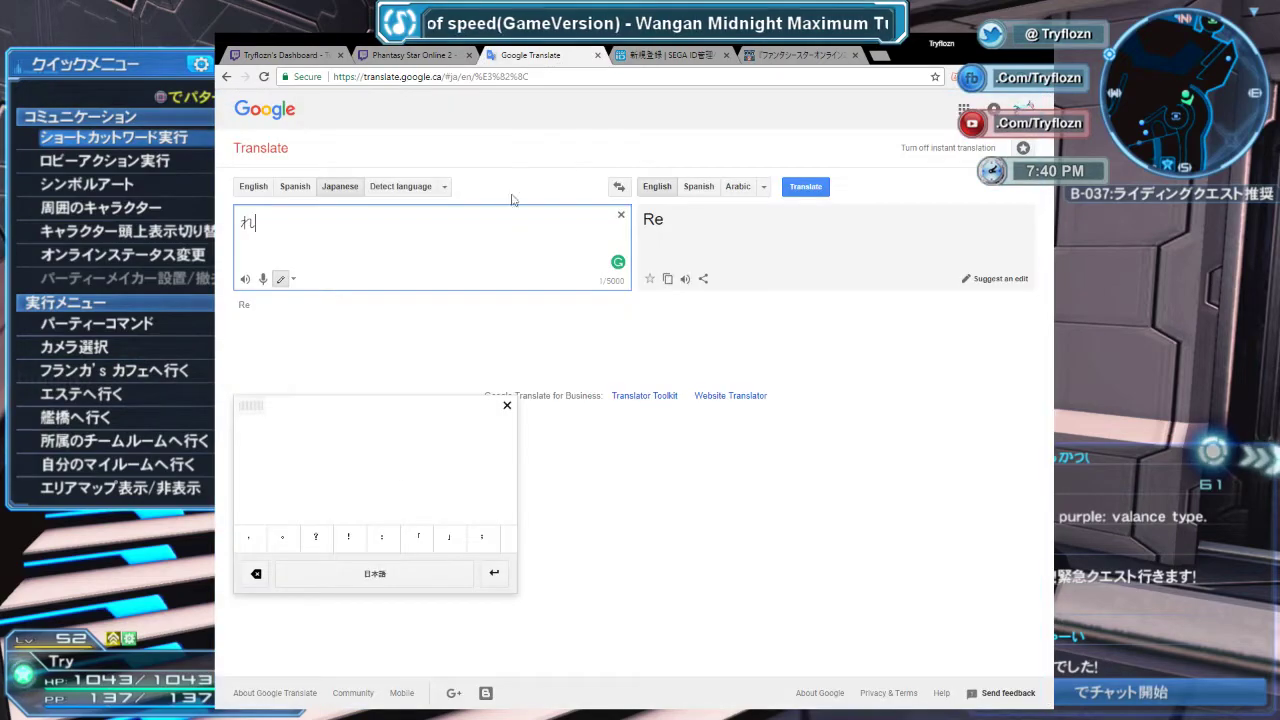
{"action": "left_click", "coordinate": [530, 55]}
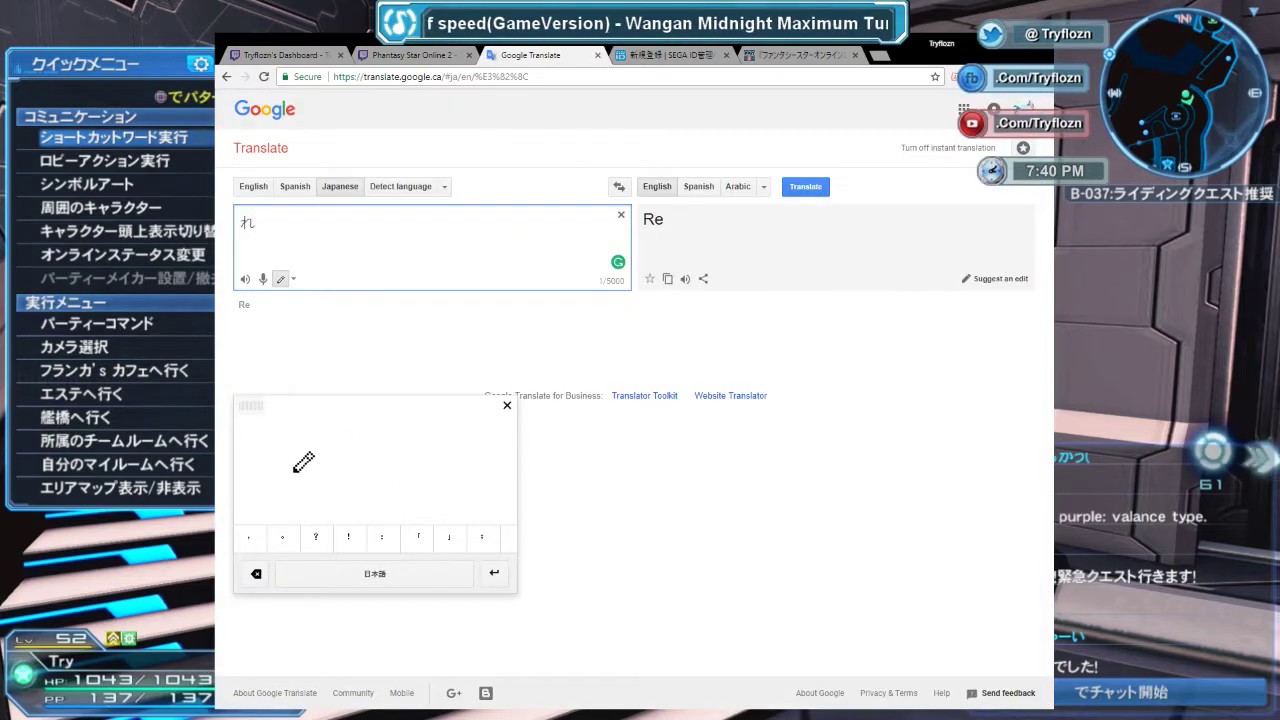
{"action": "mouse_move", "coordinate": [308, 441]}
{"action": "left_mouse_down"}
{"action": "mouse_move", "coordinate": [312, 495]}
{"action": "mouse_move", "coordinate": [349, 451]}
{"action": "mouse_move", "coordinate": [344, 485]}
{"action": "mouse_move", "coordinate": [340, 452]}
{"action": "left_mouse_up"}
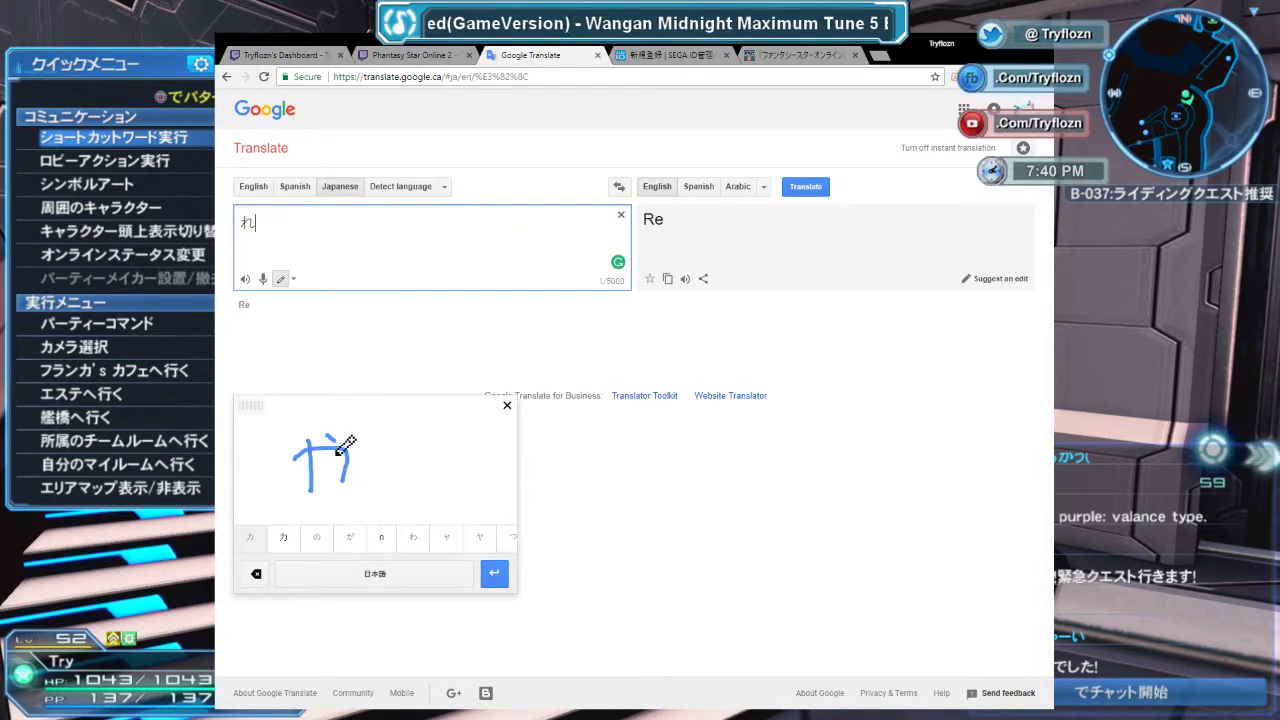
{"action": "left_click", "coordinate": [250, 537]}
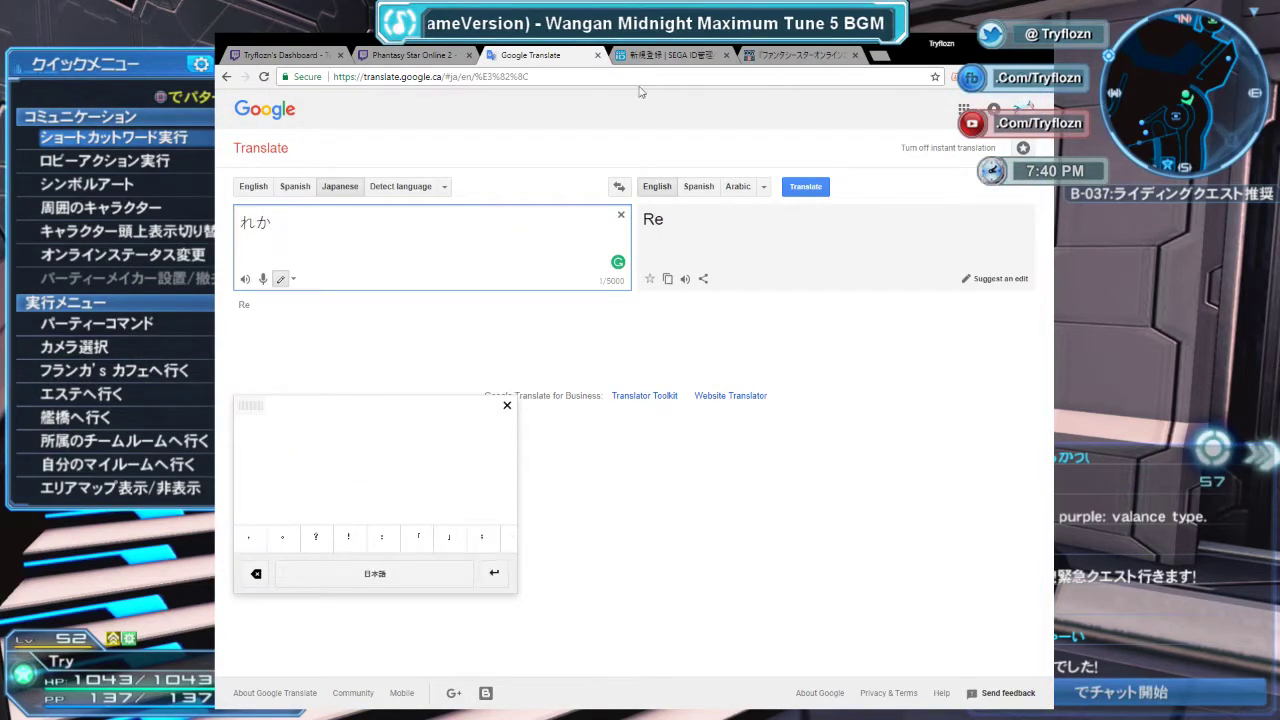
{"action": "left_click", "coordinate": [650, 55]}
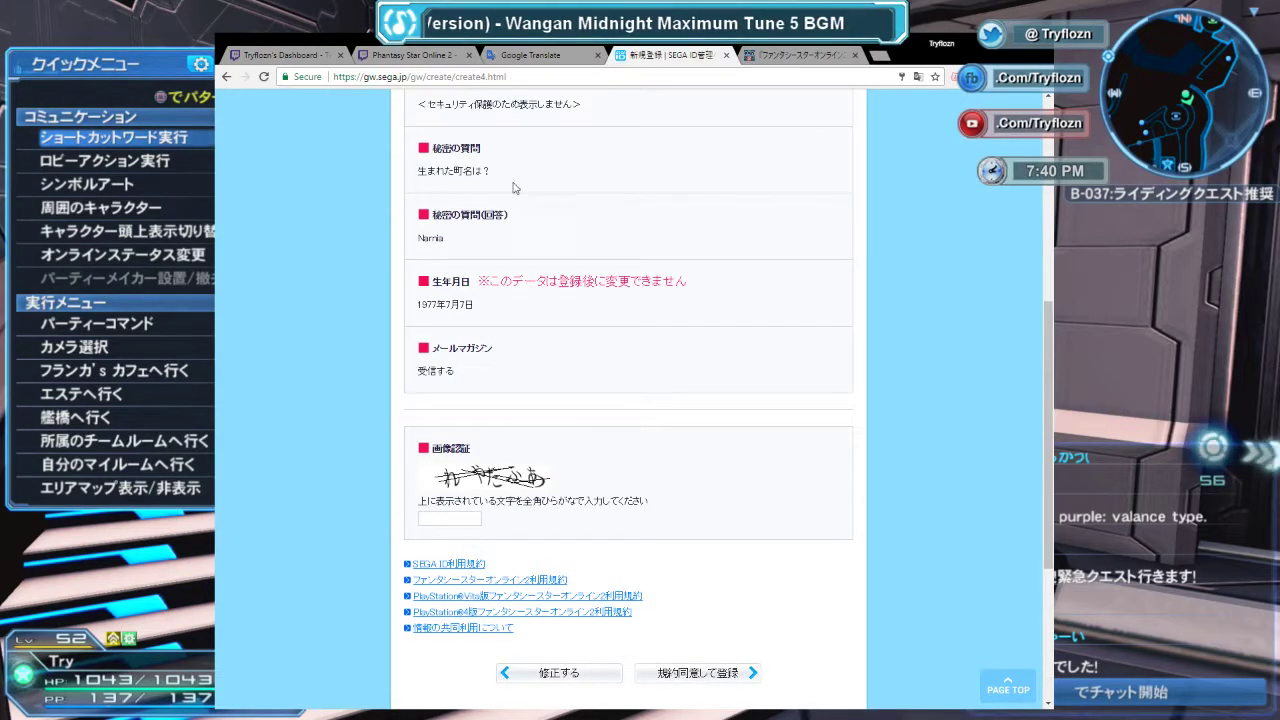
{"action": "left_click", "coordinate": [545, 57]}
{"action": "mouse_move", "coordinate": [325, 438]}
{"action": "left_mouse_down"}
{"action": "mouse_move", "coordinate": [293, 513]}
{"action": "mouse_move", "coordinate": [345, 451]}
{"action": "mouse_move", "coordinate": [375, 494]}
{"action": "left_mouse_up"}
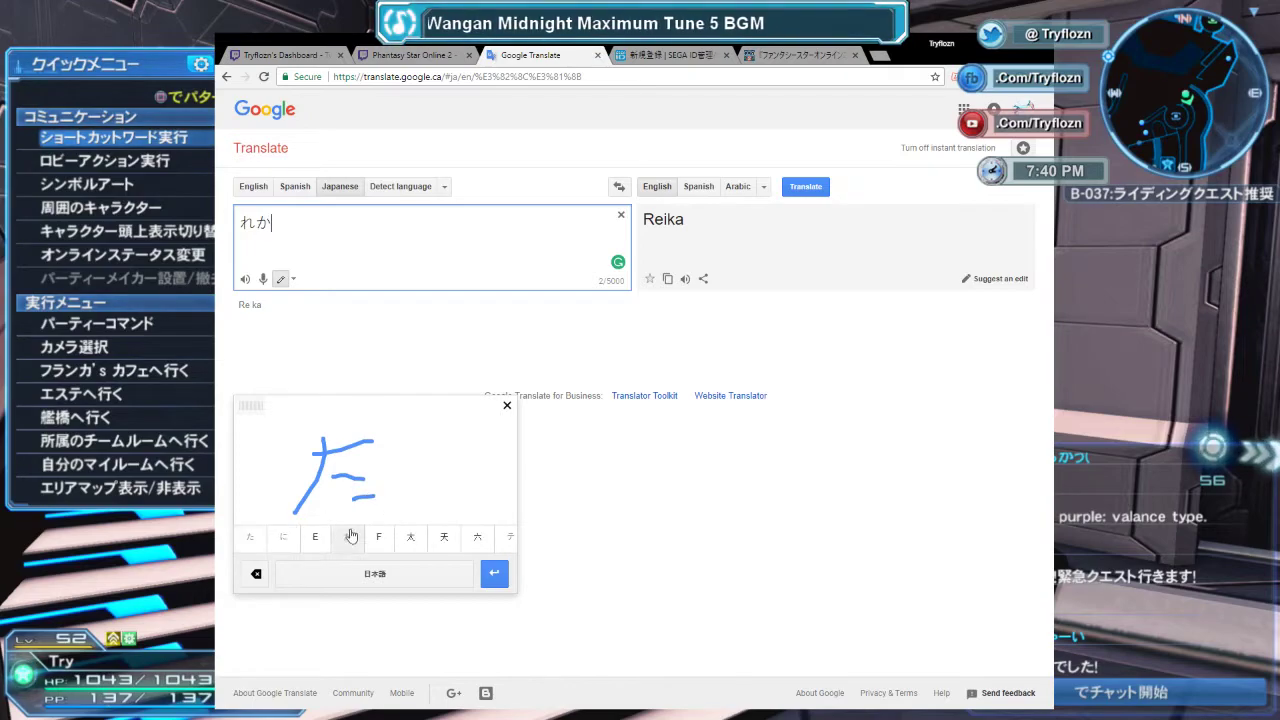
{"action": "left_click", "coordinate": [248, 545]}
Handwrite ふ and draw the final character あ from the CAPTCHA.
{"action": "left_click", "coordinate": [640, 57]}
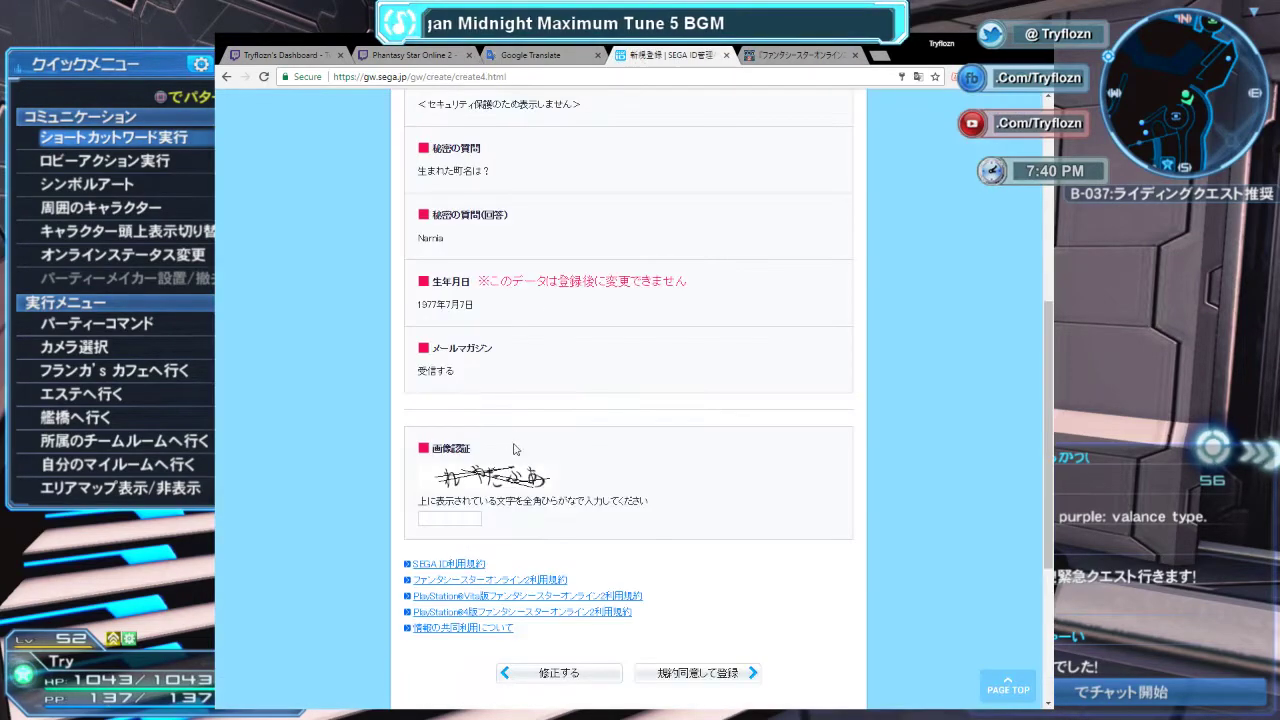
{"action": "left_click", "coordinate": [540, 55]}
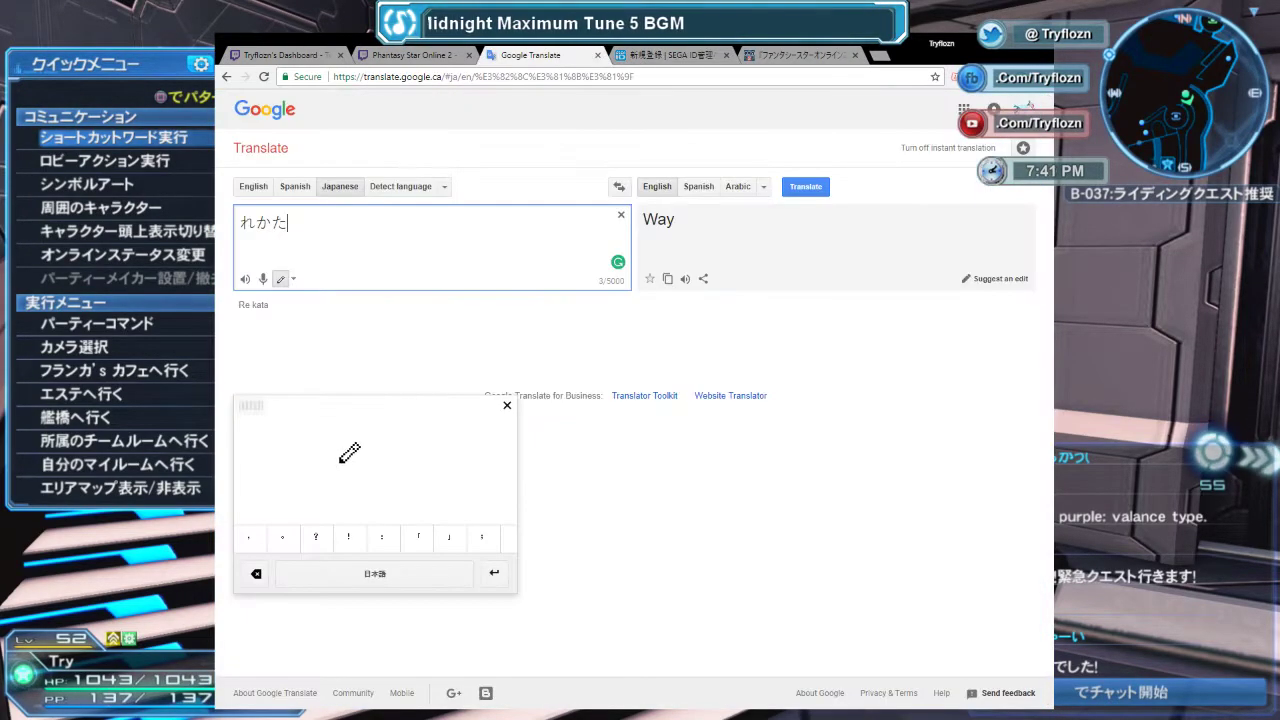
{"action": "mouse_move", "coordinate": [333, 440]}
{"action": "left_mouse_down"}
{"action": "mouse_move", "coordinate": [361, 435]}
{"action": "mouse_move", "coordinate": [344, 500]}
{"action": "mouse_move", "coordinate": [320, 490]}
{"action": "mouse_move", "coordinate": [393, 495]}
{"action": "left_mouse_up"}
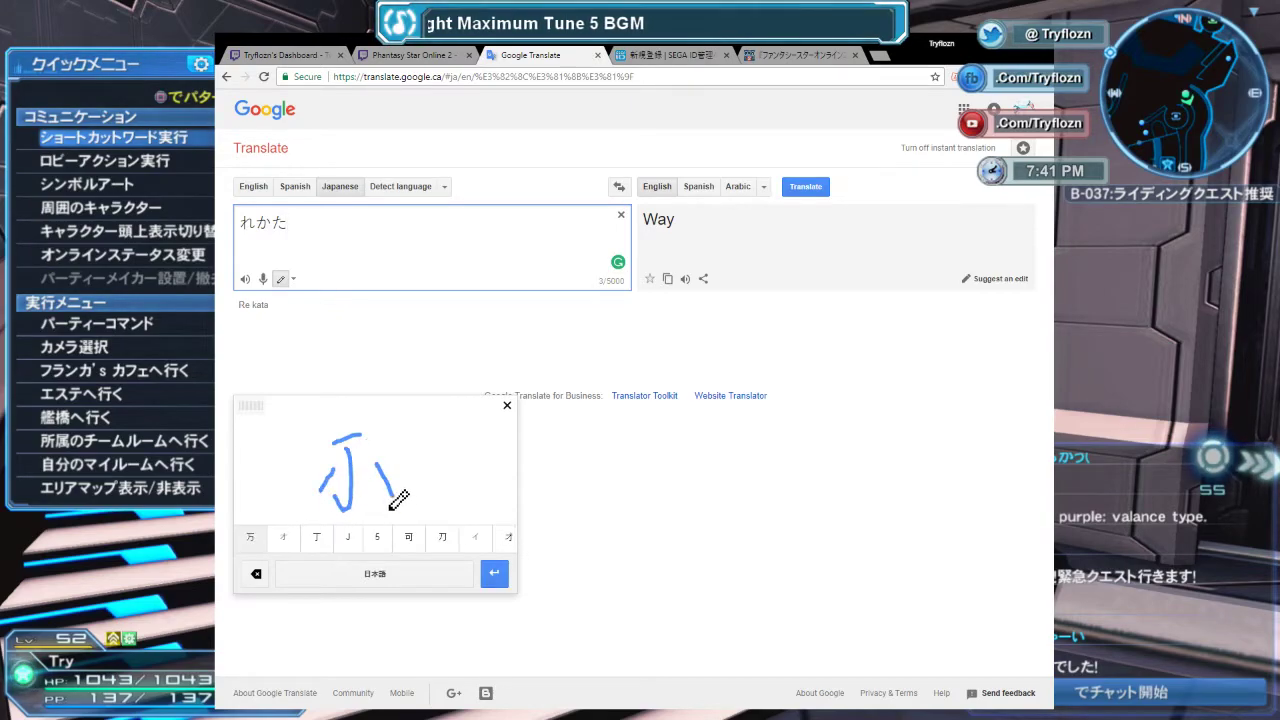
{"action": "left_click", "coordinate": [284, 539]}
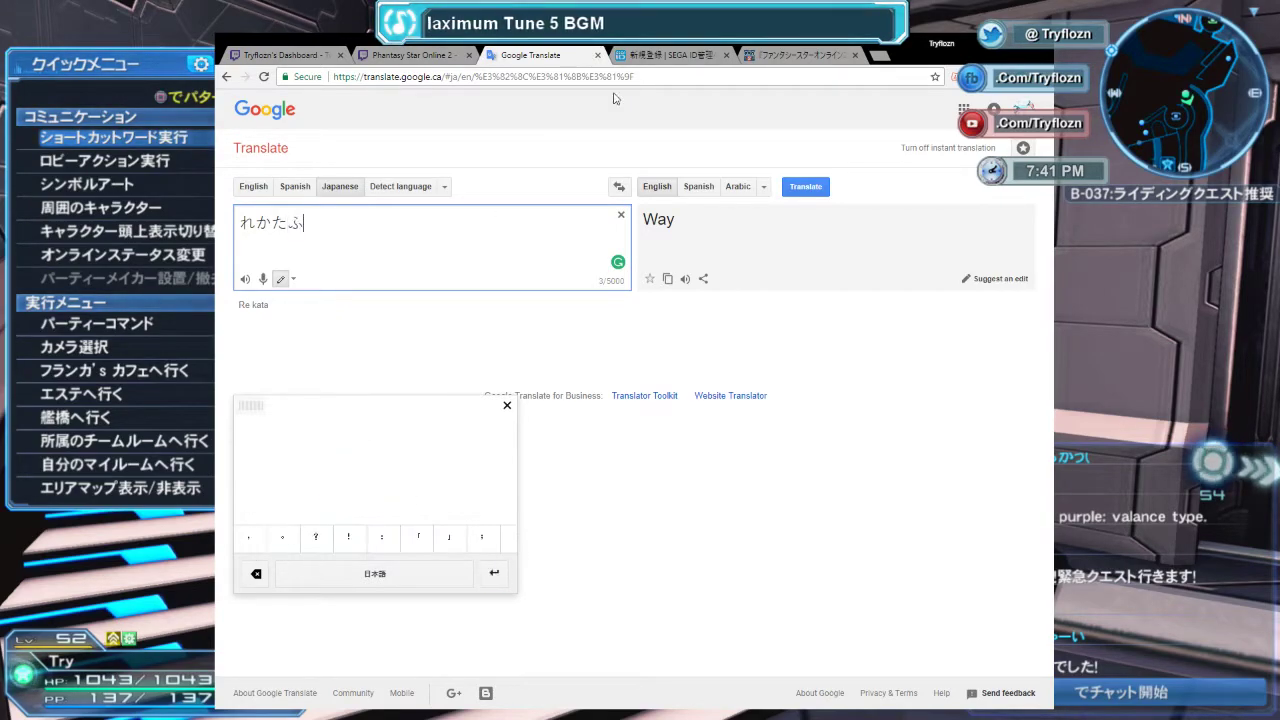
{"action": "left_click", "coordinate": [657, 58]}
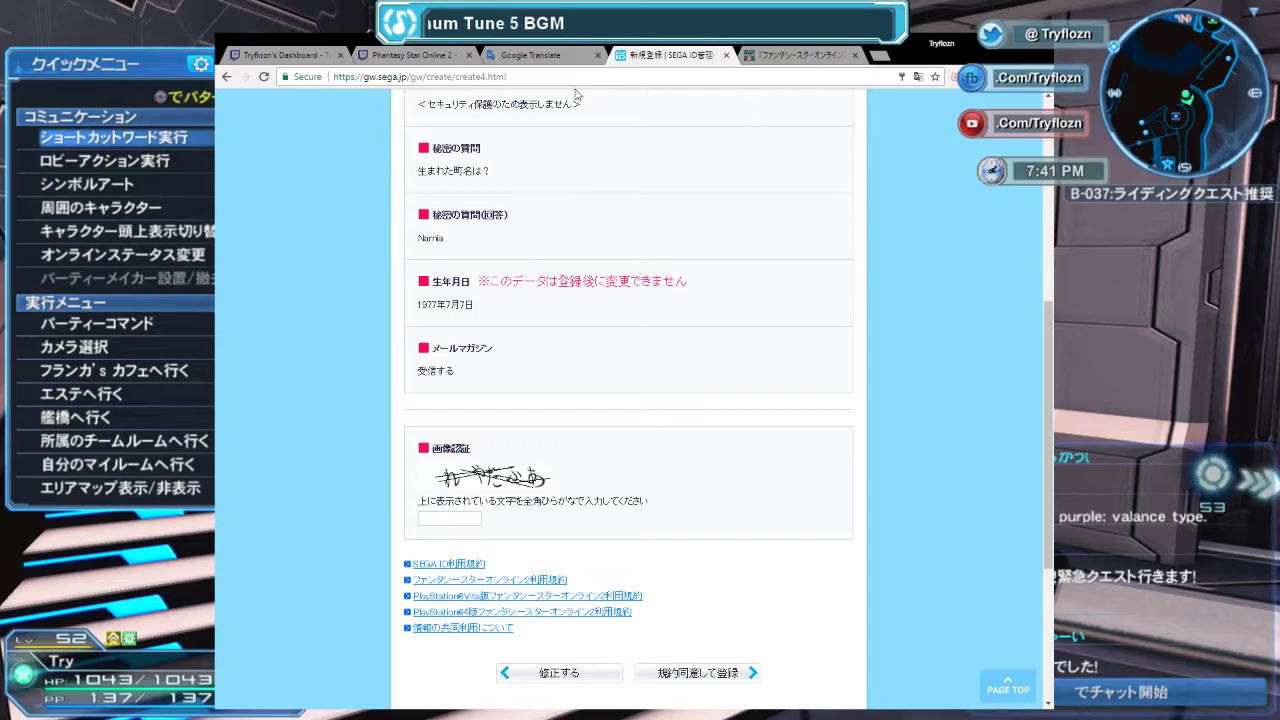
{"action": "left_click", "coordinate": [561, 58]}
{"action": "left_click_drag", "start_coordinate": [320, 428], "coordinate": [306, 497]}
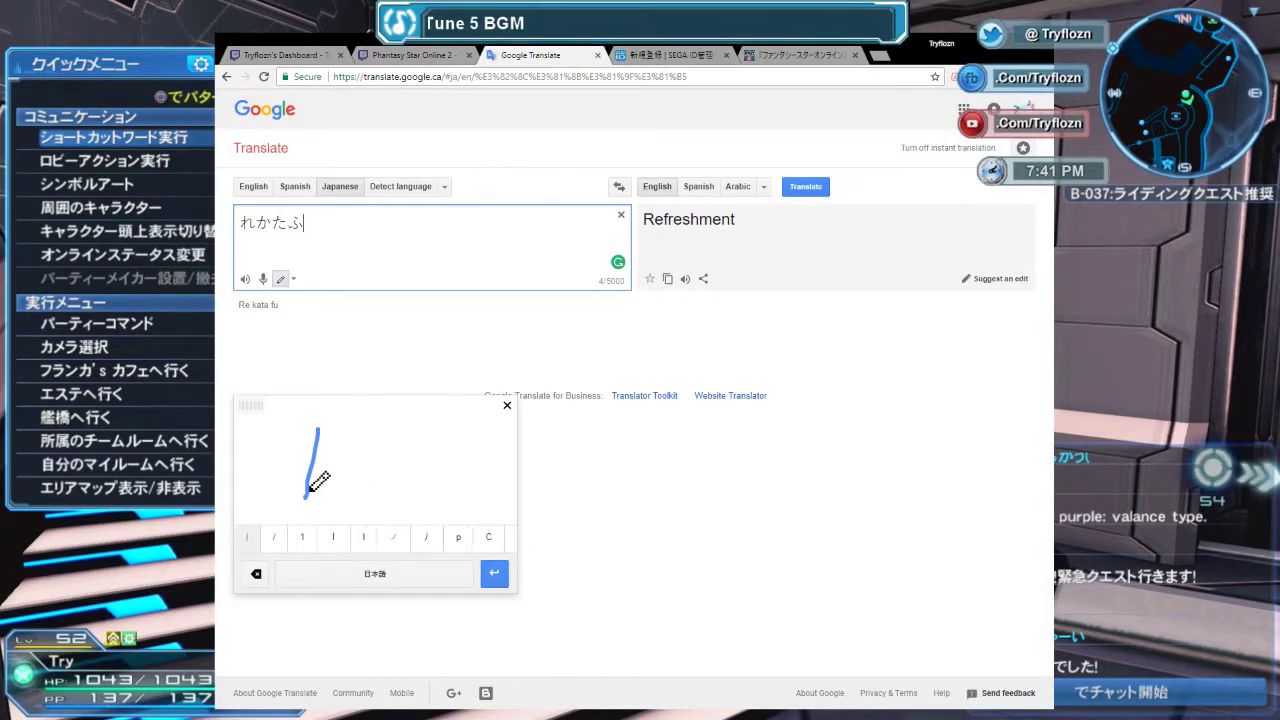
{"action": "mouse_move", "coordinate": [287, 452]}
{"action": "left_mouse_down"}
{"action": "mouse_move", "coordinate": [345, 436]}
{"action": "mouse_move", "coordinate": [306, 495]}
{"action": "mouse_move", "coordinate": [366, 486]}
{"action": "mouse_move", "coordinate": [340, 505]}
{"action": "left_mouse_up"}
Complete れかたふあ, copy it, and paste it into the CAPTCHA answer field.
{"action": "left_click", "coordinate": [251, 540]}
{"action": "triple_click", "coordinate": [386, 237]}
{"action": "key", "text": "ctrl+c"}
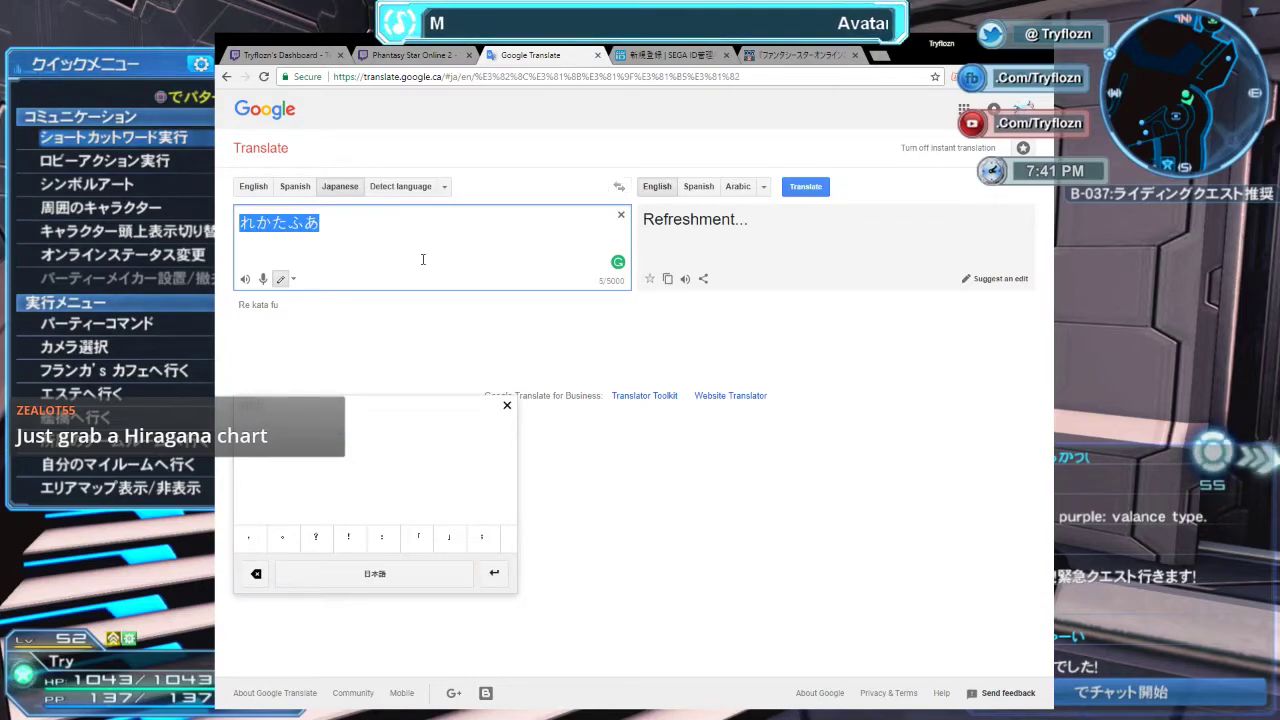
{"action": "left_click", "coordinate": [704, 58]}
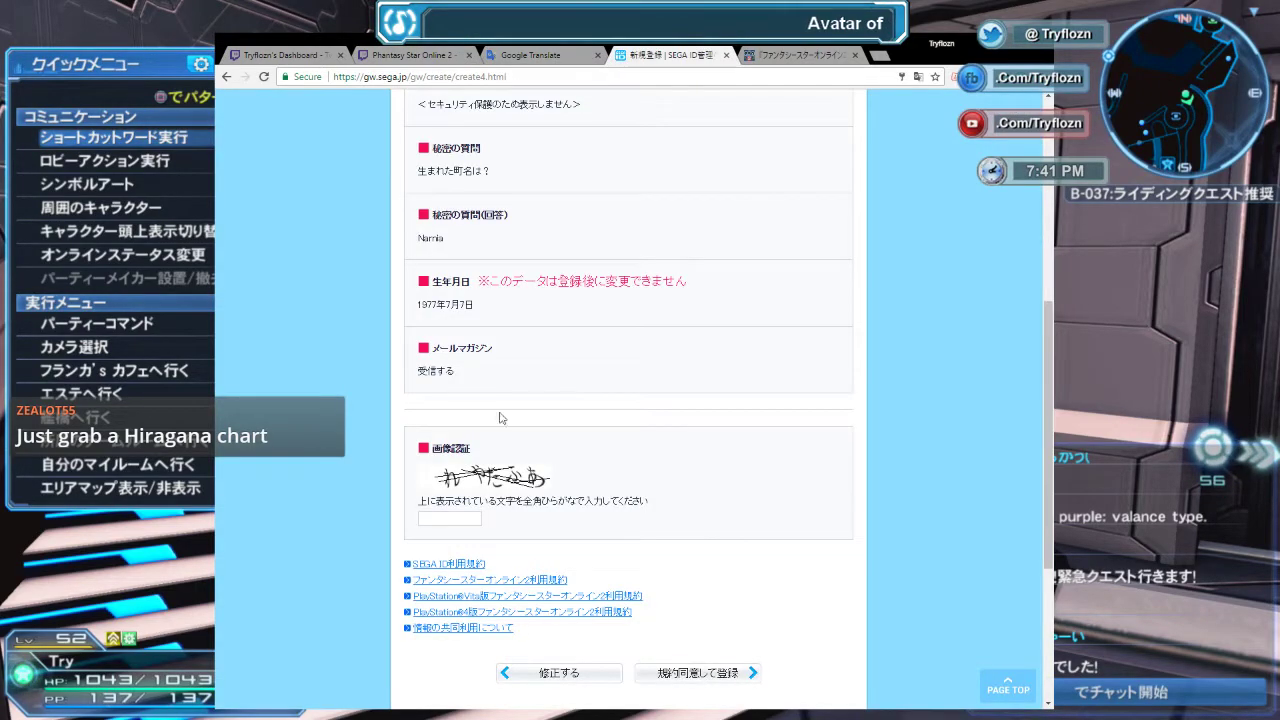
{"action": "left_click", "coordinate": [480, 516]}
{"action": "key", "text": "ctrl+v"}
Agree to the terms and submit the registration, which fails image authentication.
{"action": "scroll", "coordinate": [703, 451], "scroll_direction": "down", "scroll_amount": 1}
{"action": "left_click", "coordinate": [716, 612]}
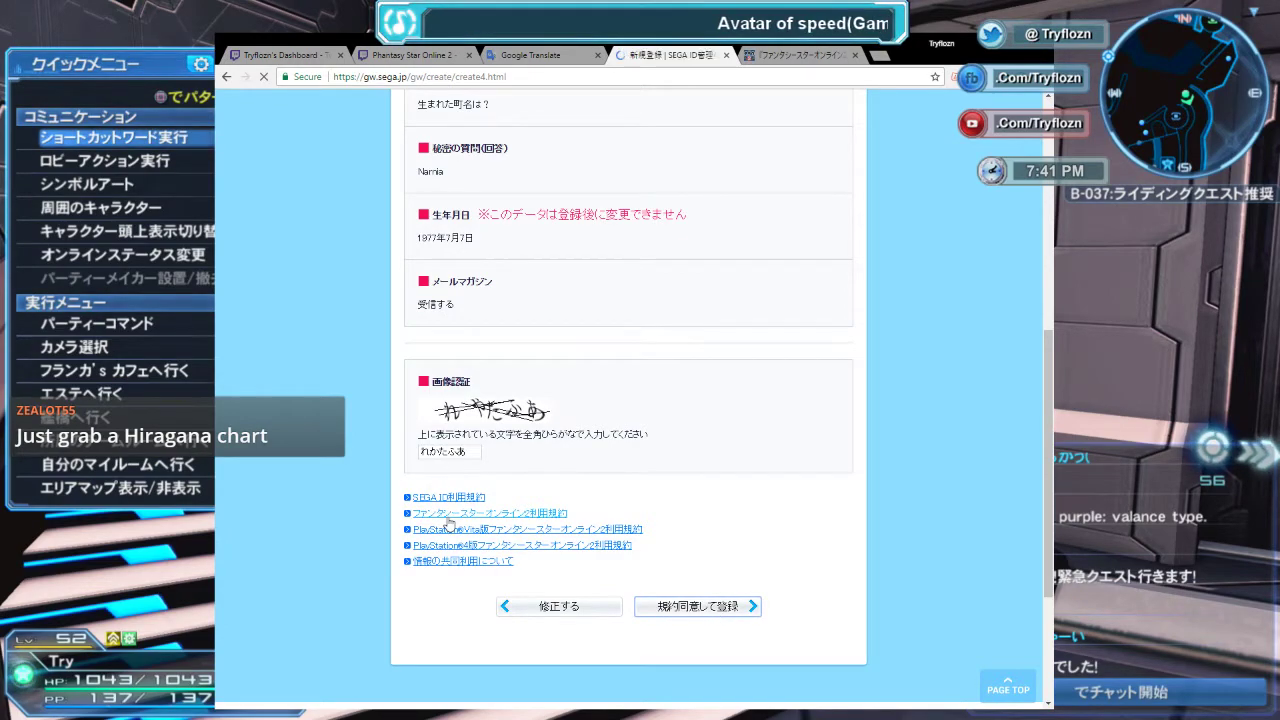
{"action": "scroll", "coordinate": [519, 499], "scroll_direction": "down", "scroll_amount": 5}
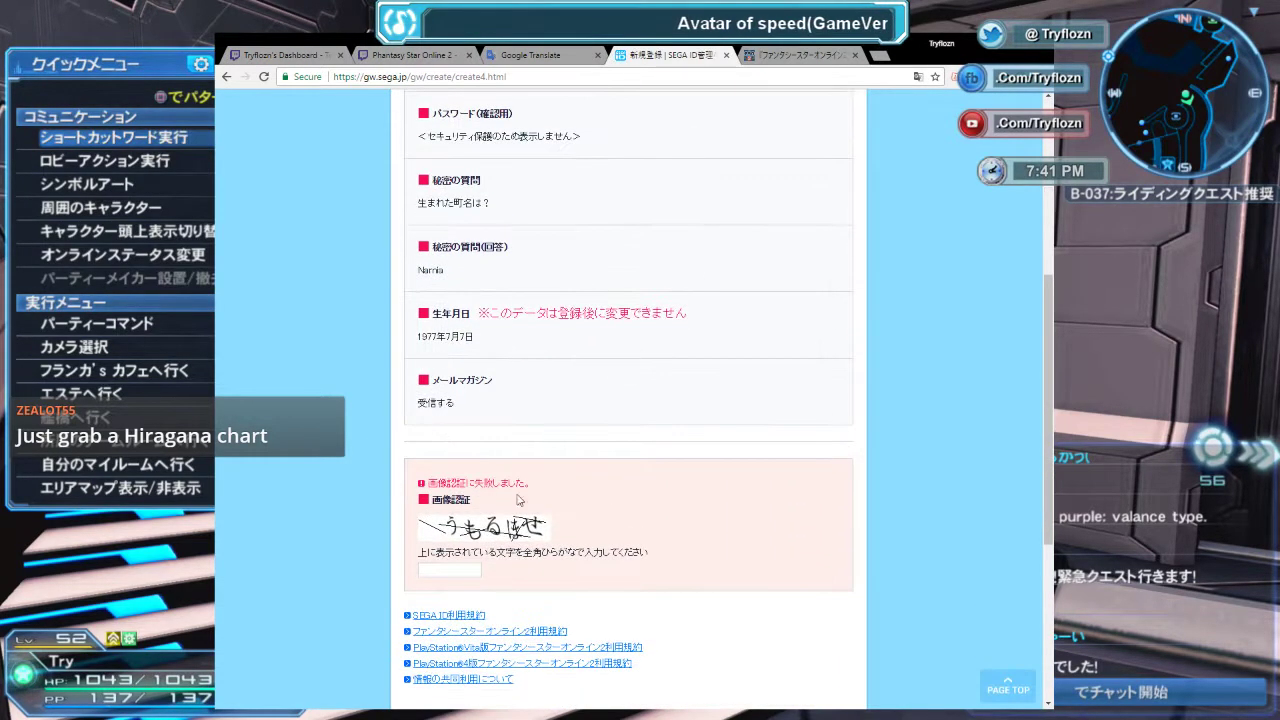
{"action": "scroll", "coordinate": [515, 510], "scroll_direction": "down", "scroll_amount": 1}
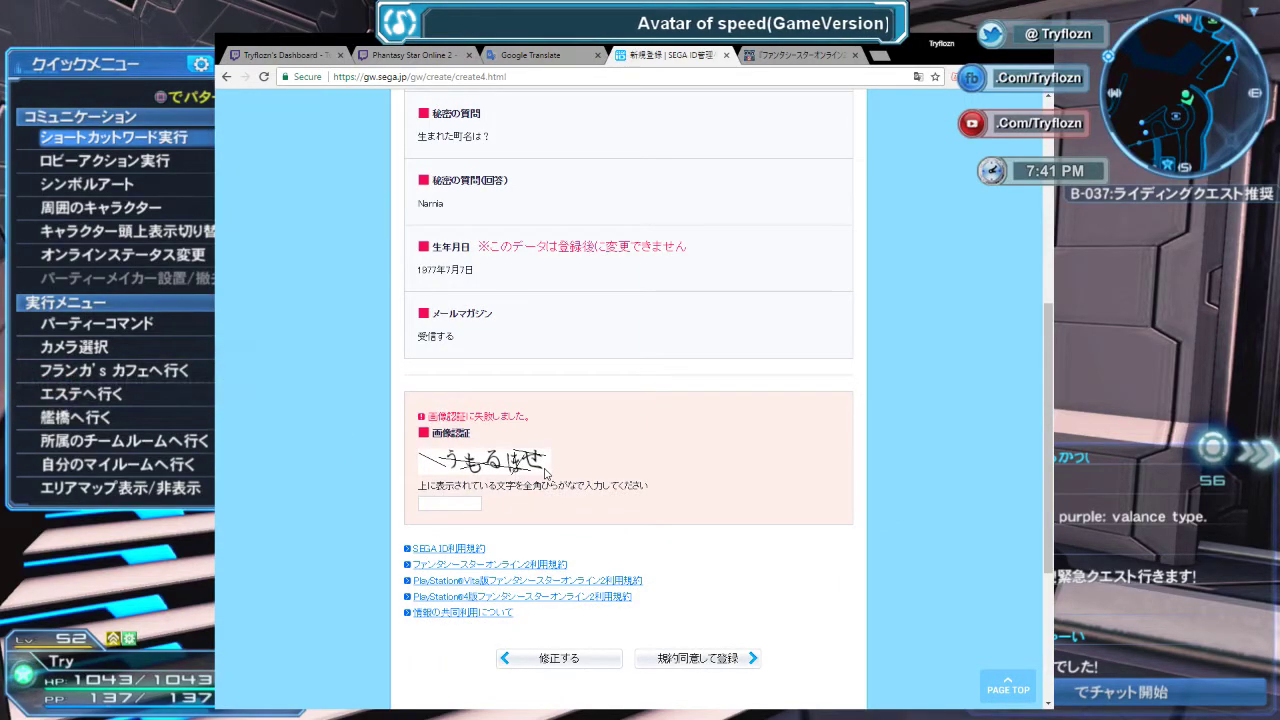
Clear the old captcha text from Google Translate and view the new captcha.
{"action": "left_click", "coordinate": [555, 60]}
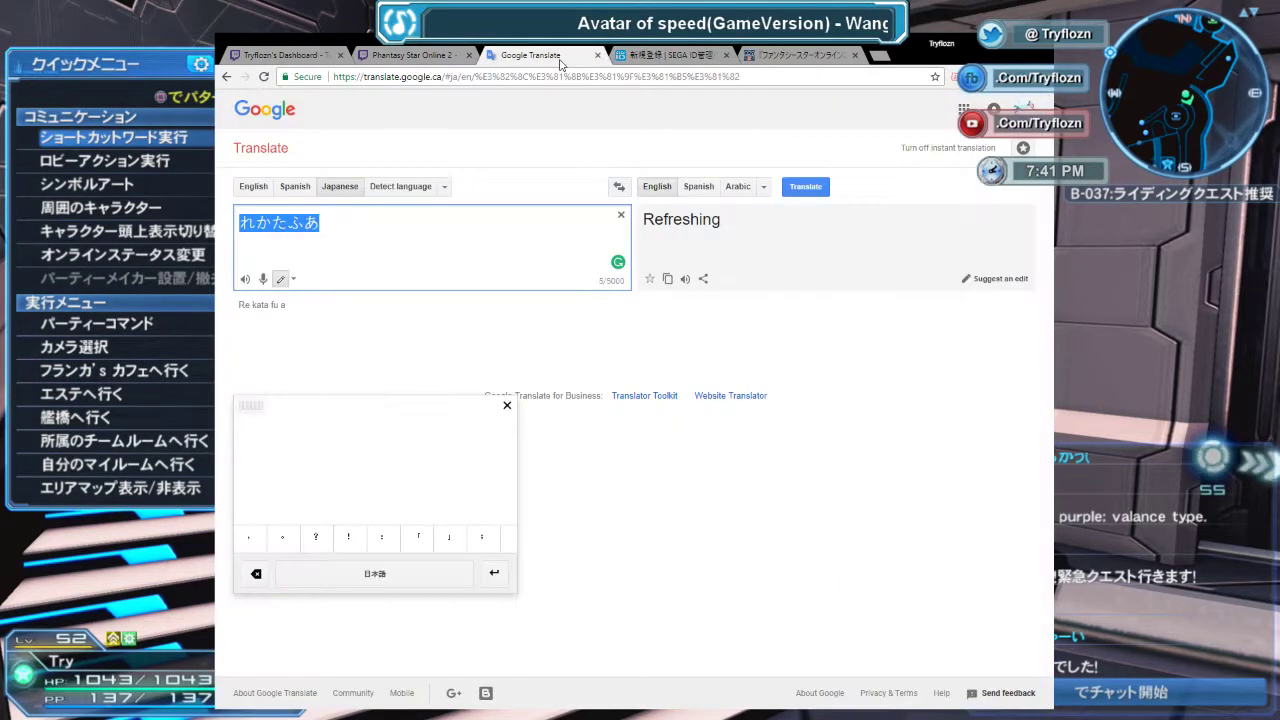
{"action": "left_click", "coordinate": [375, 232]}
{"action": "key", "text": "BackSpace"}
{"action": "key", "text": "BackSpace"}
{"action": "key", "text": "BackSpace"}
{"action": "key", "text": "BackSpace"}
{"action": "key", "text": "BackSpace"}
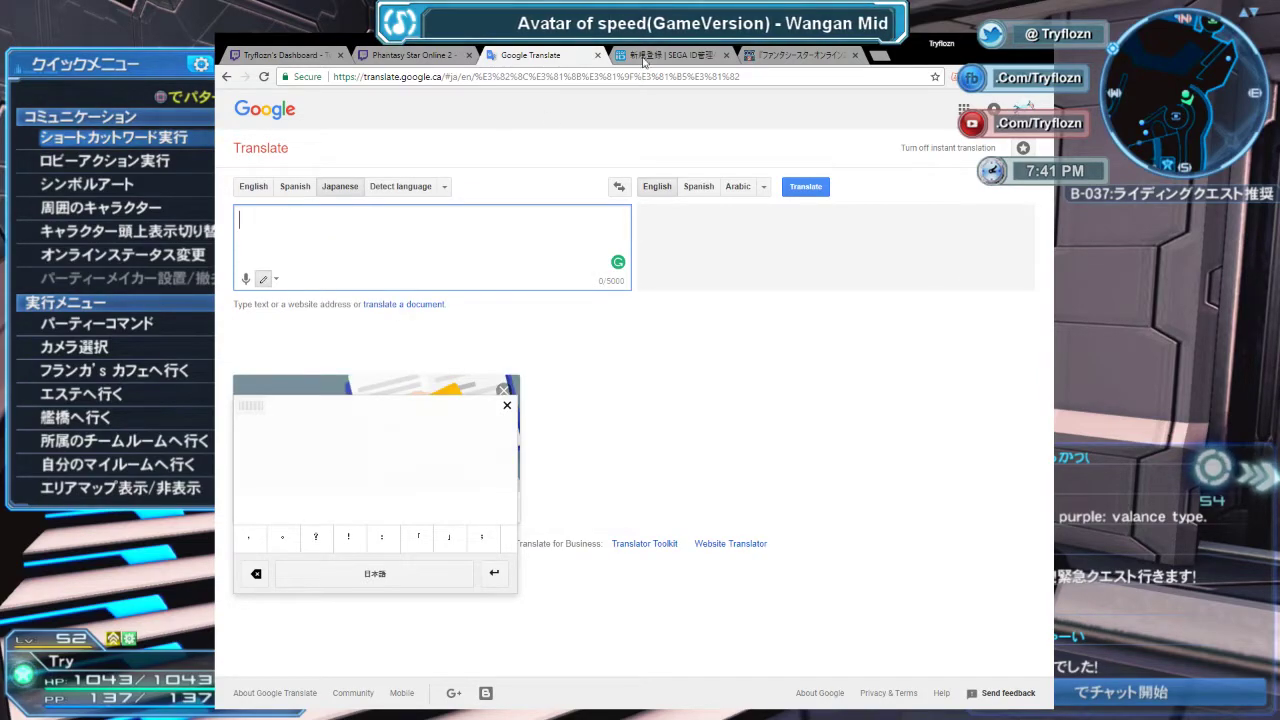
{"action": "left_click", "coordinate": [643, 58]}
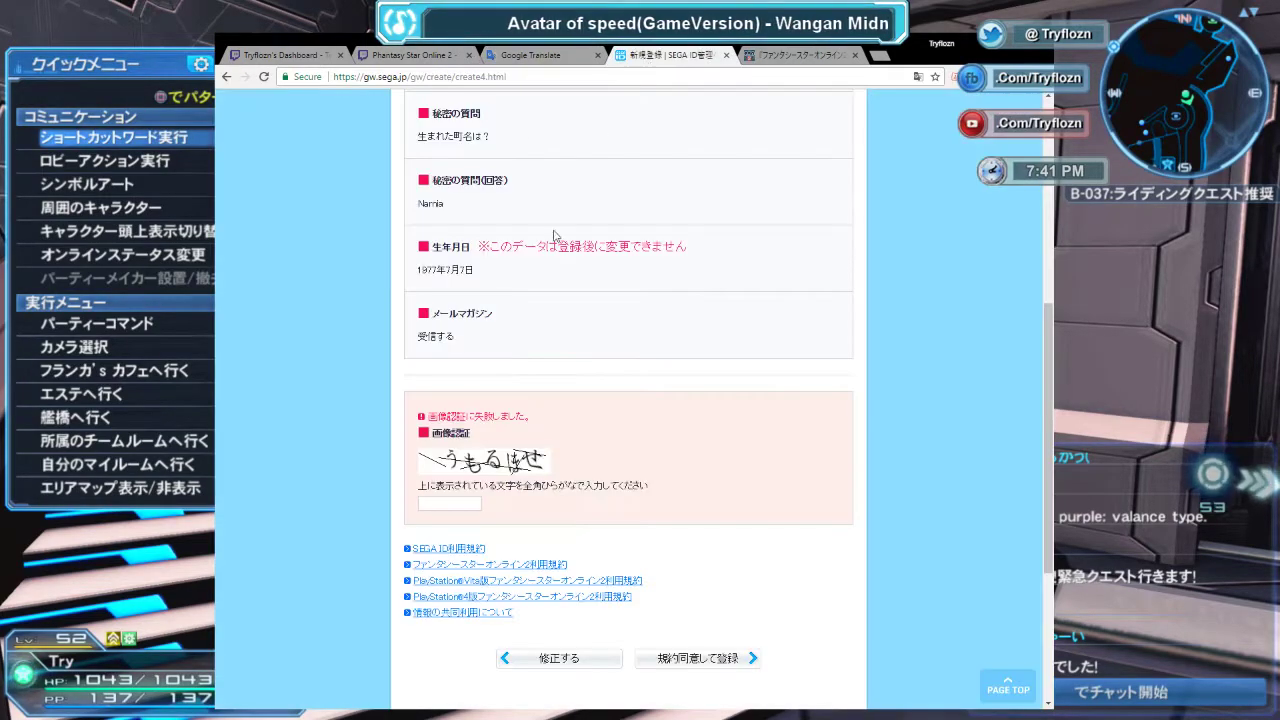
{"action": "left_click", "coordinate": [520, 58]}
Handwrite う and も into the Japanese input, checking each against the captcha.
{"action": "mouse_move", "coordinate": [270, 441]}
{"action": "left_mouse_down"}
{"action": "mouse_move", "coordinate": [287, 438]}
{"action": "mouse_move", "coordinate": [289, 470]}
{"action": "left_mouse_up"}
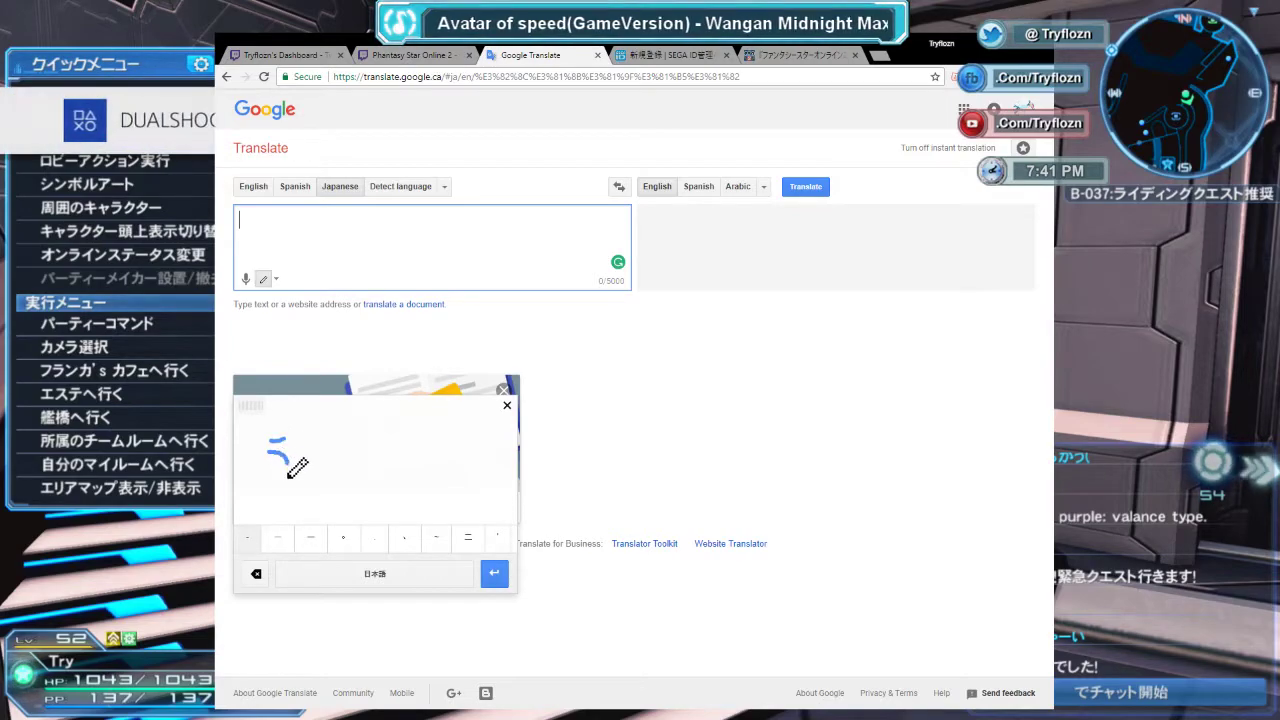
{"action": "left_click", "coordinate": [248, 546]}
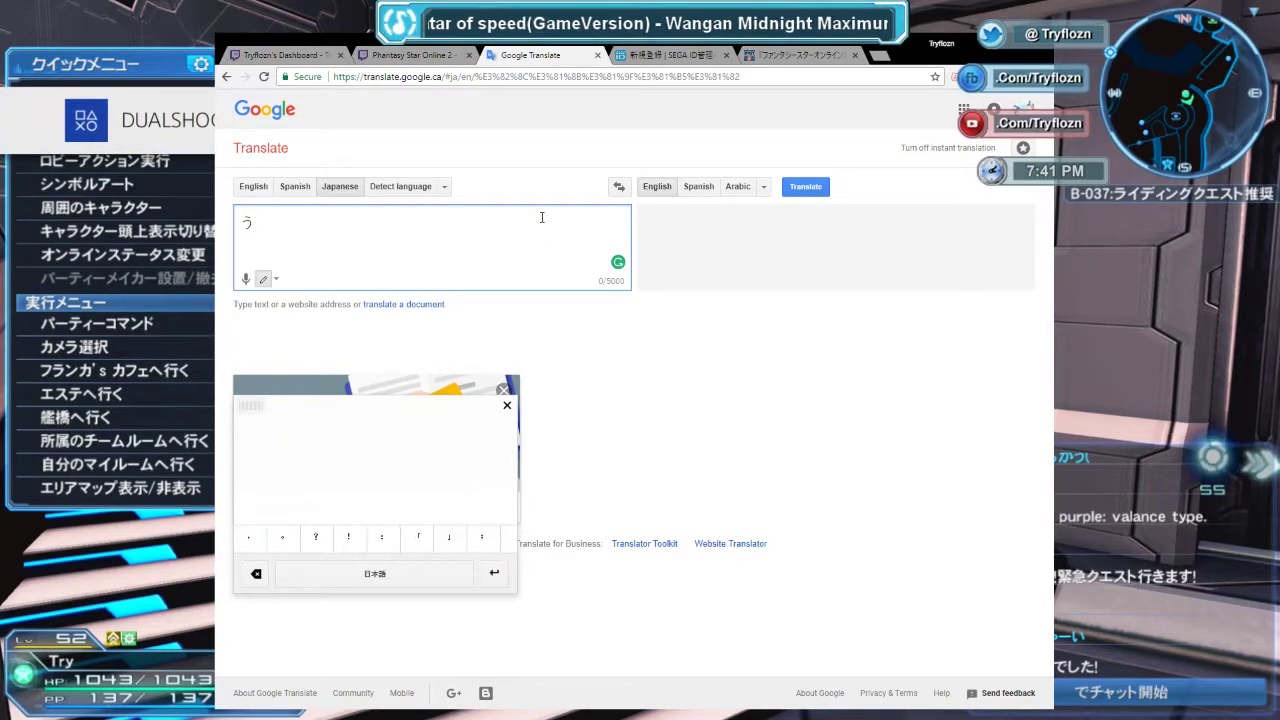
{"action": "left_click", "coordinate": [655, 56]}
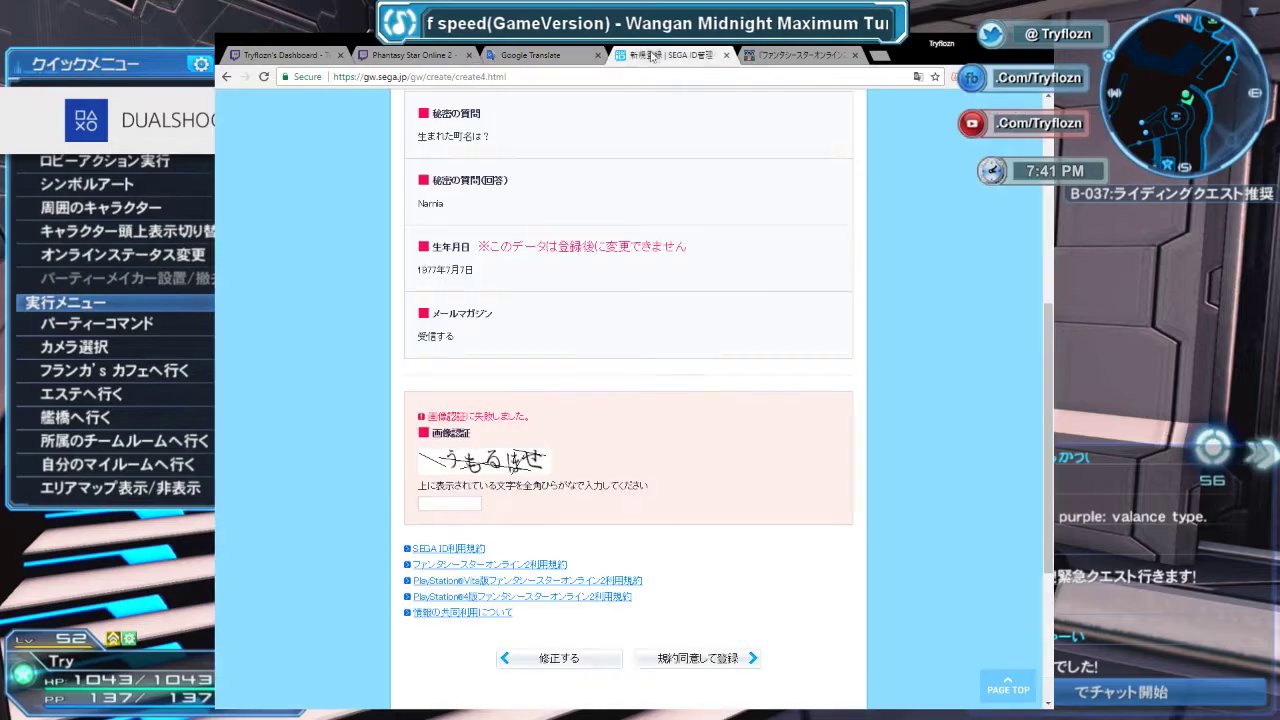
{"action": "left_click", "coordinate": [530, 55]}
{"action": "mouse_move", "coordinate": [287, 458]}
{"action": "left_mouse_down"}
{"action": "mouse_move", "coordinate": [300, 498]}
{"action": "mouse_move", "coordinate": [320, 468]}
{"action": "mouse_move", "coordinate": [322, 482]}
{"action": "left_mouse_up"}
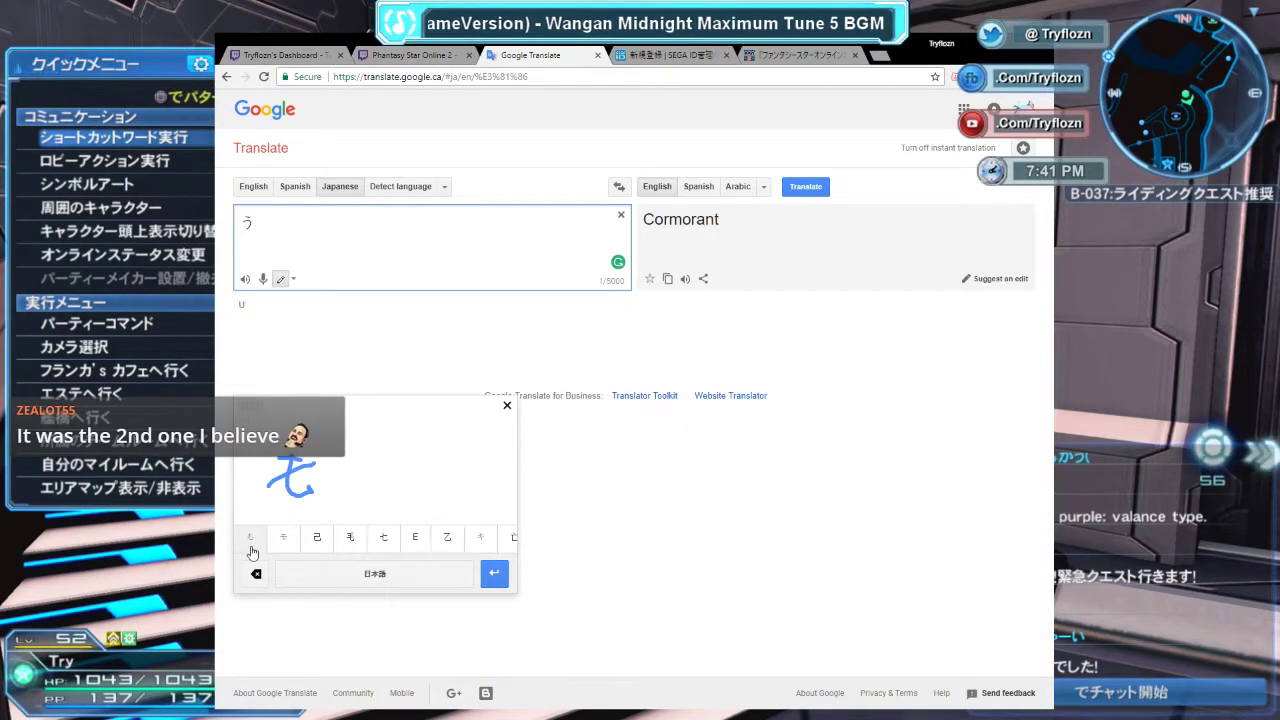
{"action": "left_click", "coordinate": [250, 538]}
{"action": "left_click", "coordinate": [665, 56]}
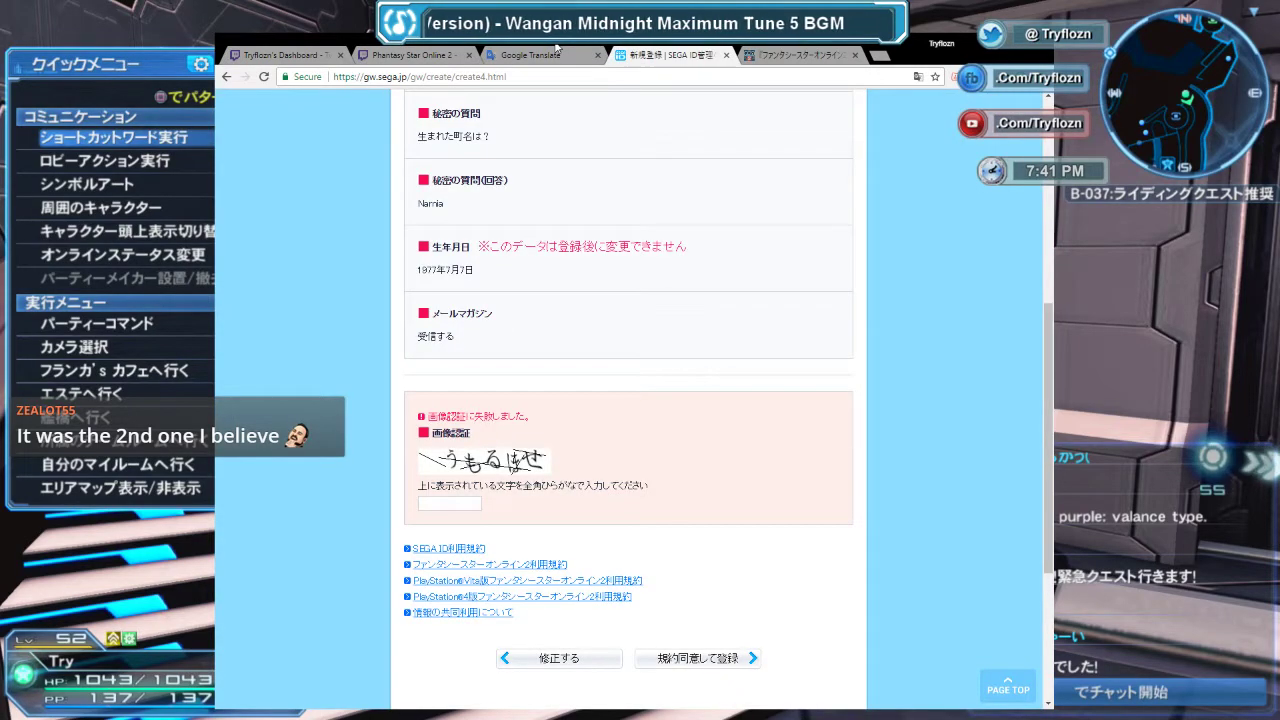
{"action": "left_click", "coordinate": [525, 56]}
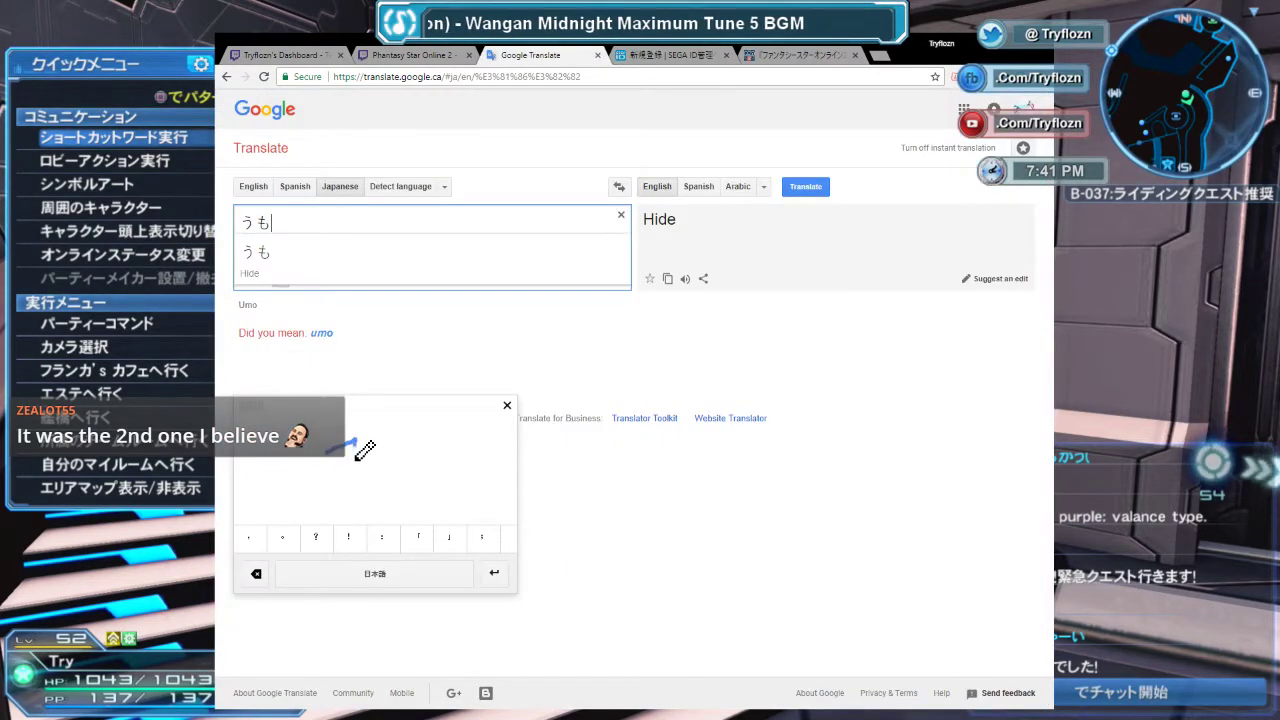
Handwrite る to make the input read うもる.
{"action": "mouse_move", "coordinate": [345, 442]}
{"action": "left_mouse_down"}
{"action": "mouse_move", "coordinate": [362, 464]}
{"action": "mouse_move", "coordinate": [345, 490]}
{"action": "left_mouse_up"}
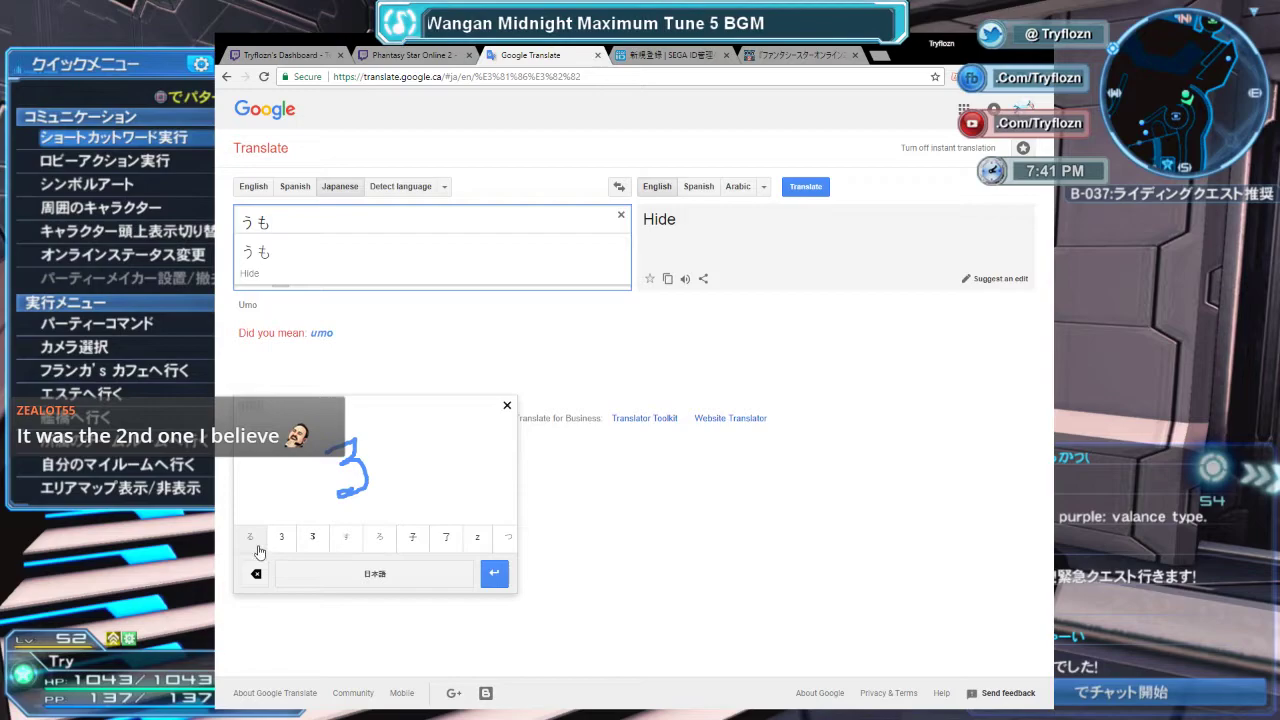
{"action": "left_click", "coordinate": [251, 540]}
{"action": "left_click", "coordinate": [648, 57]}
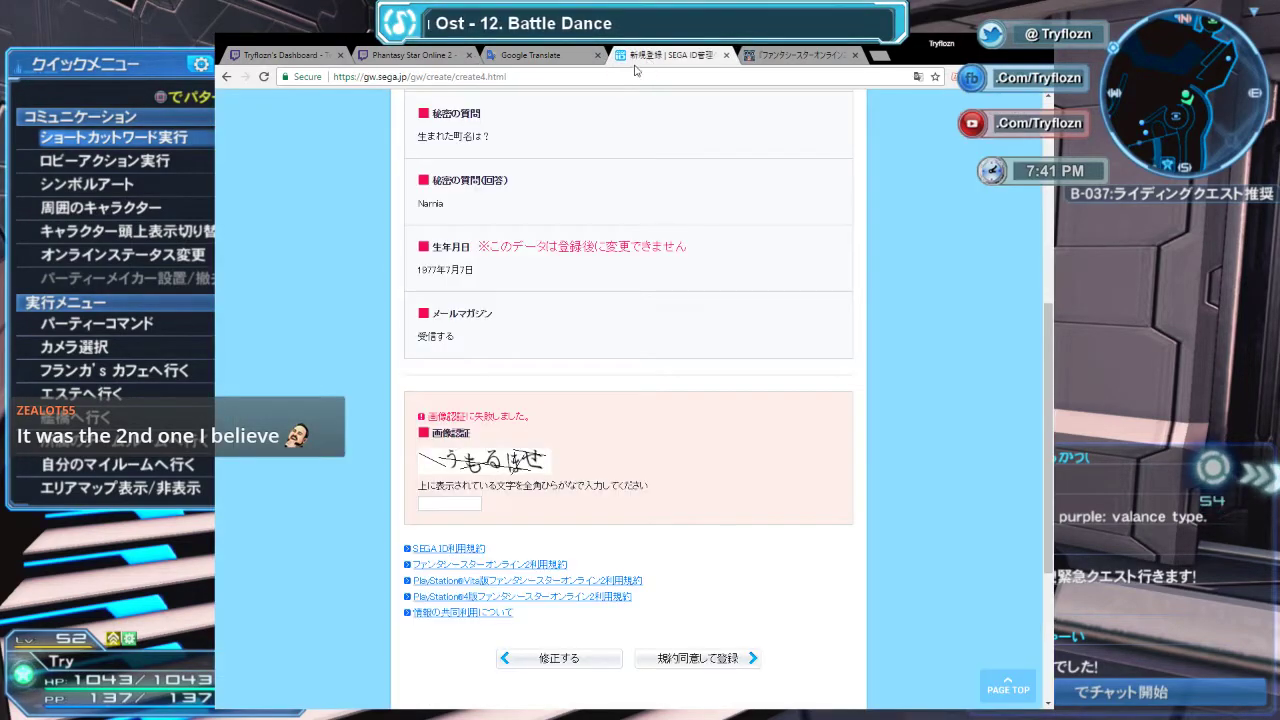
{"action": "left_click", "coordinate": [530, 55]}
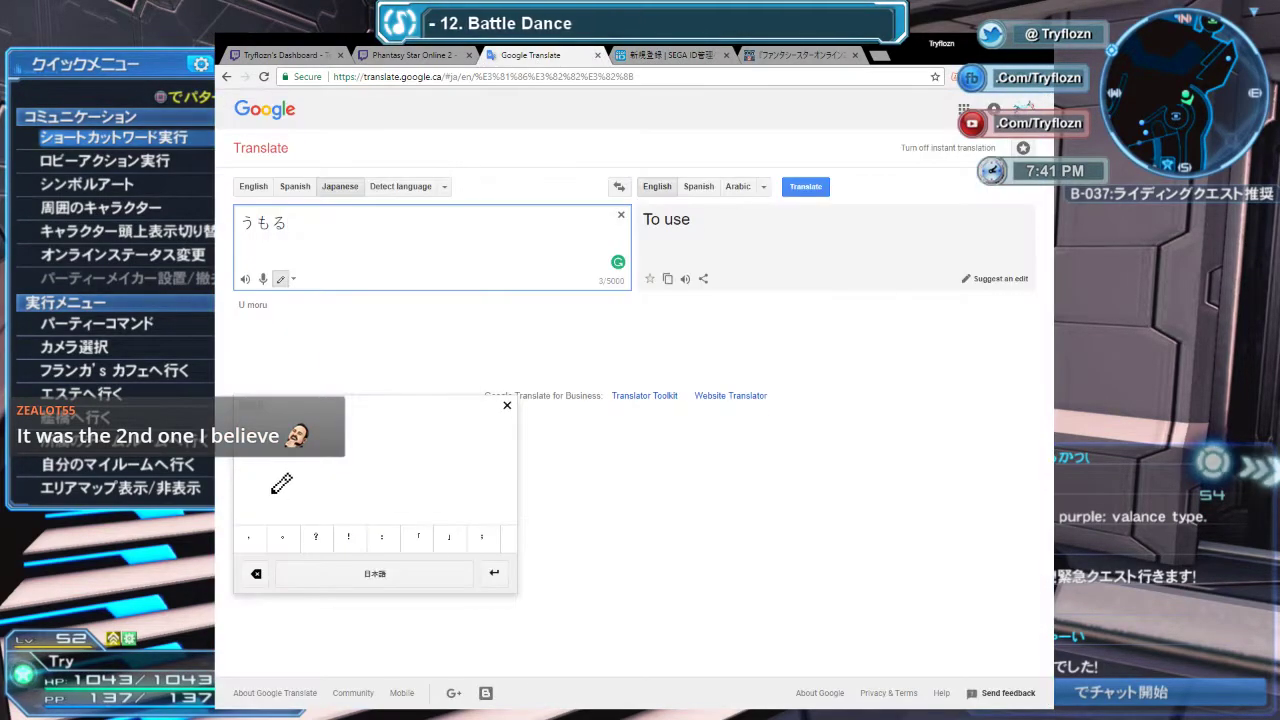
Handwrite は and compare it with the captcha on the registration page.
{"action": "mouse_move", "coordinate": [277, 447]}
{"action": "left_mouse_down"}
{"action": "mouse_move", "coordinate": [276, 488]}
{"action": "mouse_move", "coordinate": [289, 460]}
{"action": "mouse_move", "coordinate": [314, 453]}
{"action": "left_mouse_up"}
{"action": "mouse_move", "coordinate": [303, 444]}
{"action": "left_mouse_down"}
{"action": "mouse_move", "coordinate": [309, 489]}
{"action": "mouse_move", "coordinate": [320, 477]}
{"action": "left_mouse_up"}
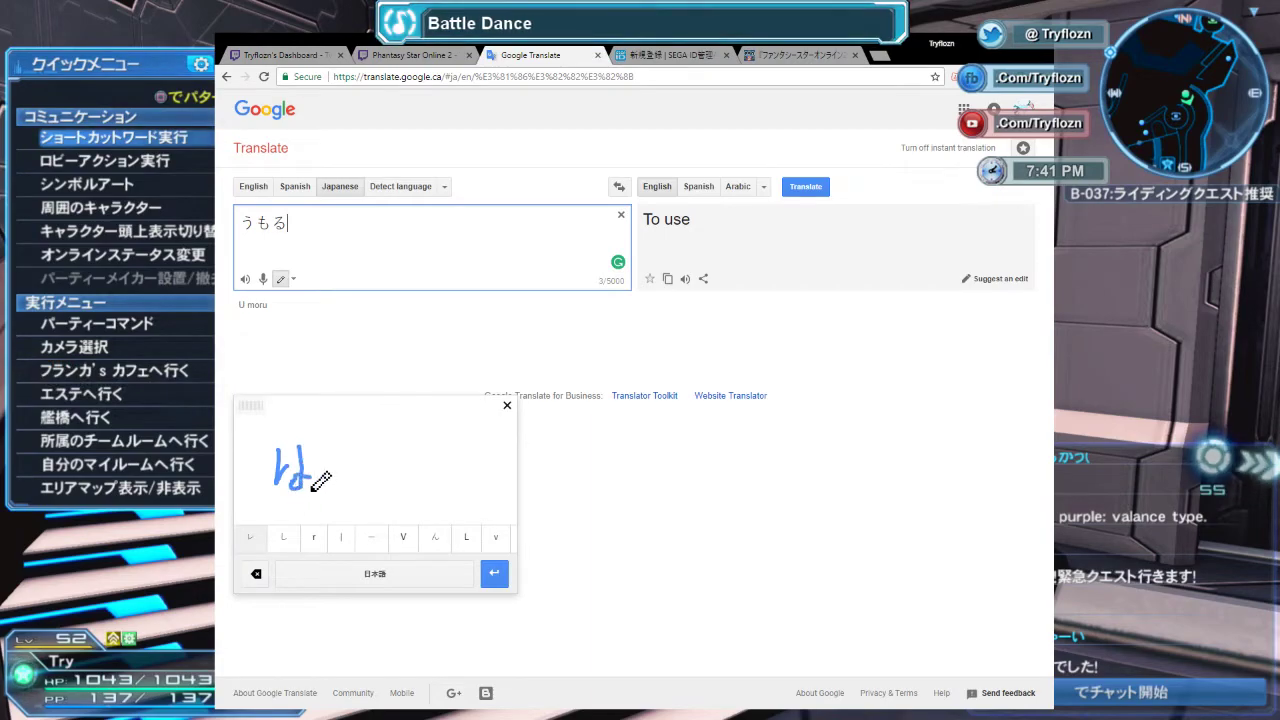
{"action": "left_click", "coordinate": [252, 542]}
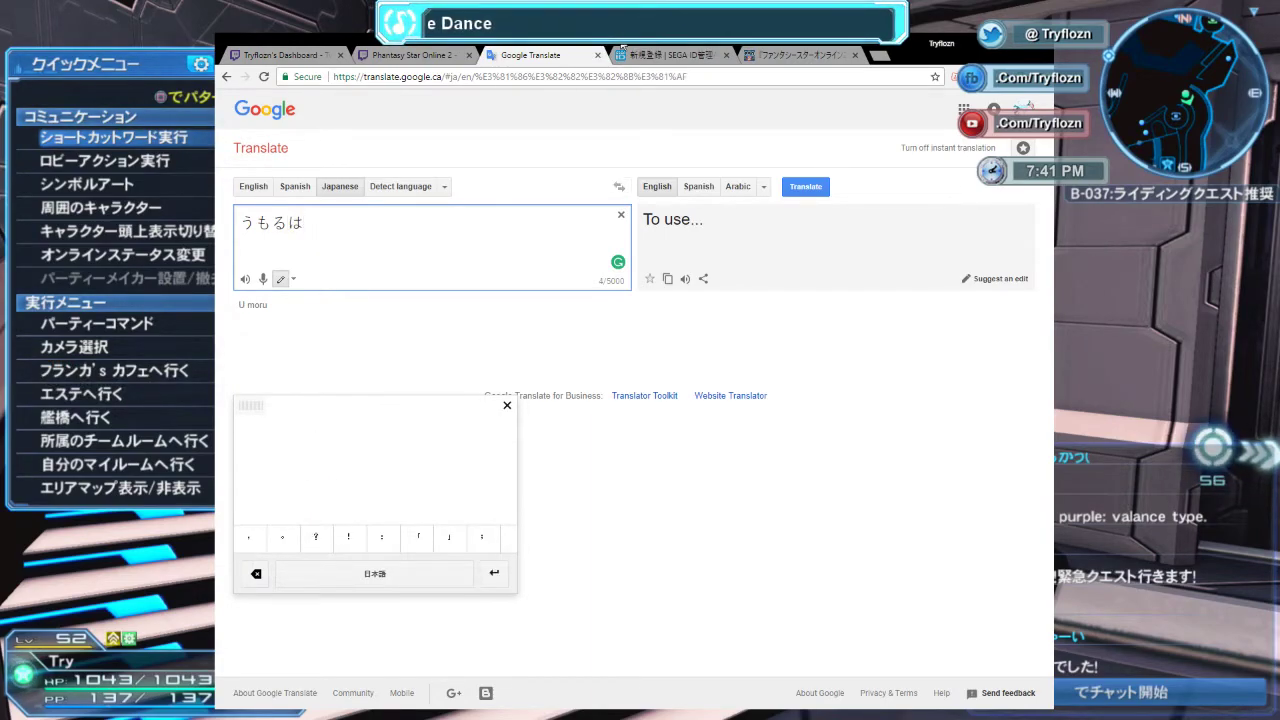
{"action": "key", "text": "ctrl+Tab"}
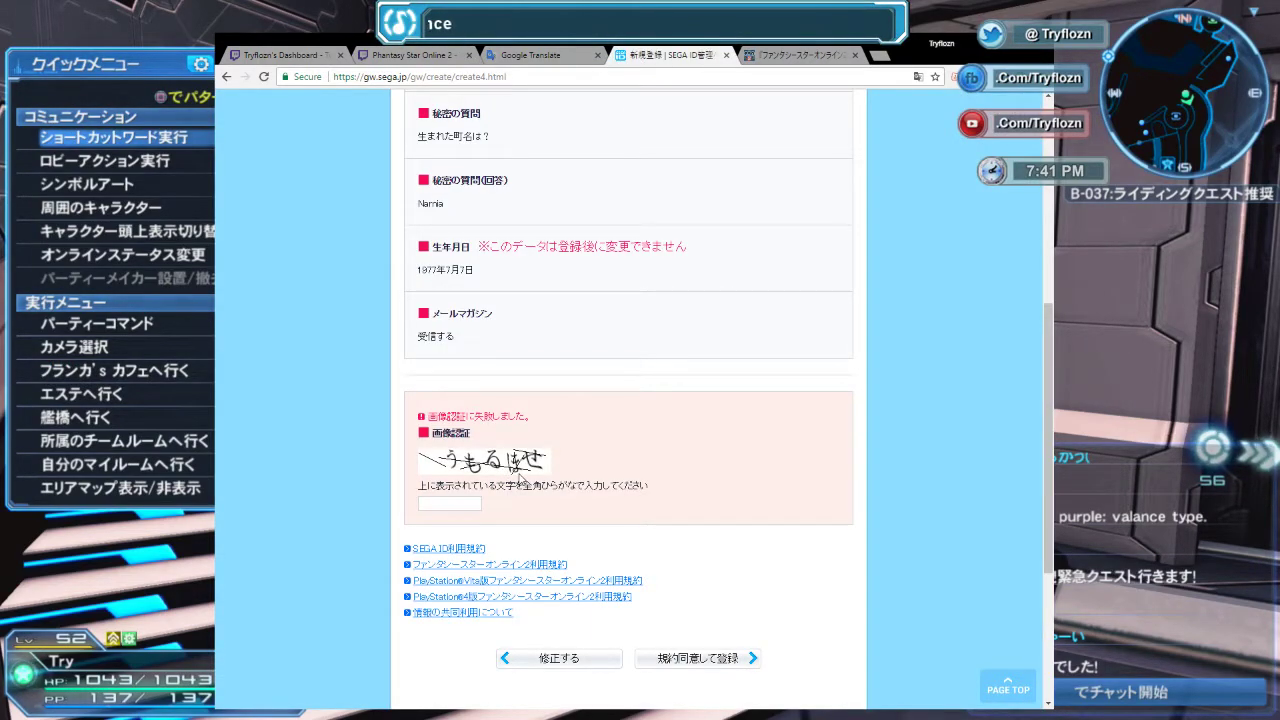
{"action": "left_click", "coordinate": [545, 57]}
Delete the wrong は and restart the handwriting pad for the next character.
{"action": "key", "text": "BackSpace"}
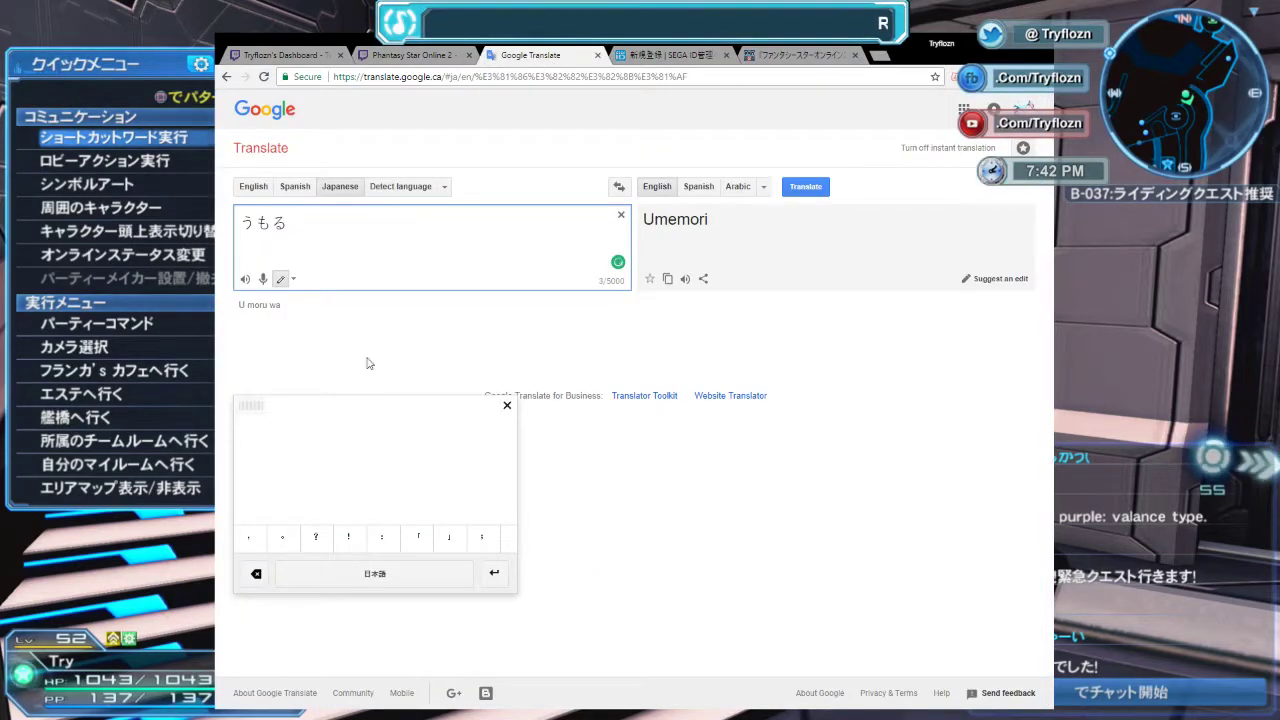
{"action": "left_click_drag", "start_coordinate": [296, 434], "coordinate": [292, 487]}
{"action": "mouse_move", "coordinate": [319, 437]}
{"action": "left_mouse_down"}
{"action": "mouse_move", "coordinate": [310, 488]}
{"action": "mouse_move", "coordinate": [330, 497]}
{"action": "mouse_move", "coordinate": [338, 440]}
{"action": "mouse_move", "coordinate": [343, 464]}
{"action": "left_mouse_up"}
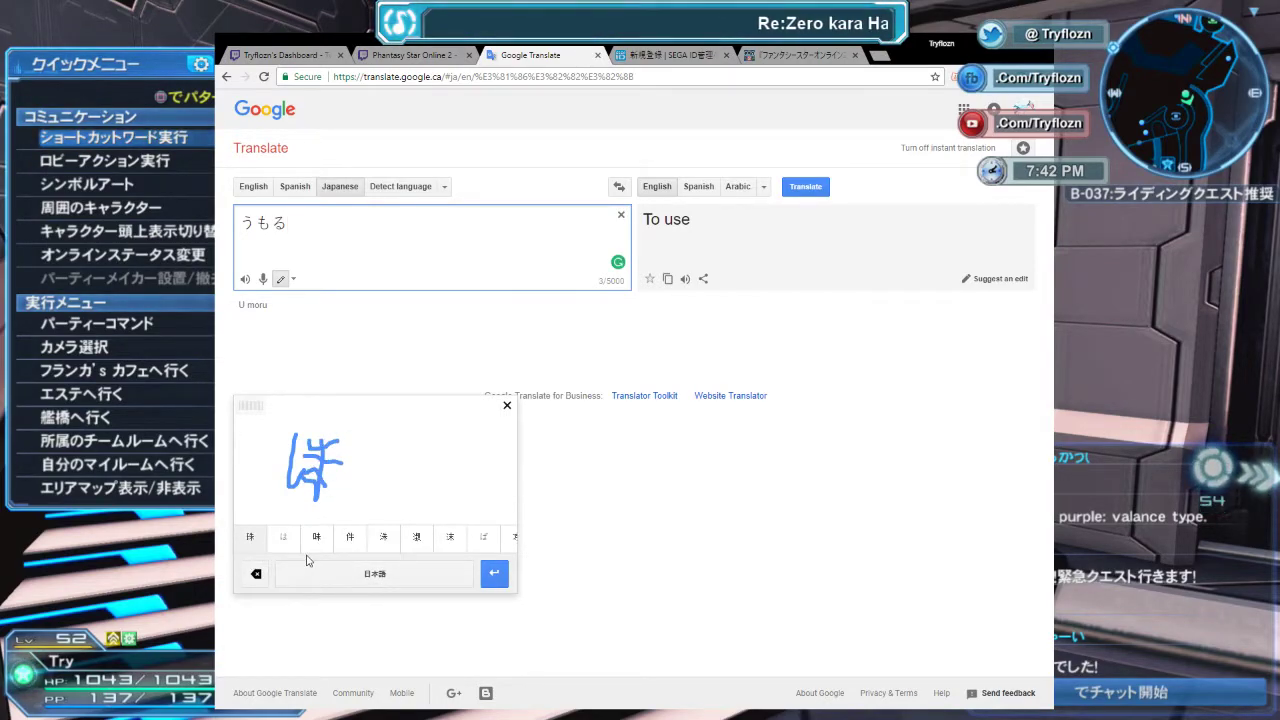
{"action": "left_click", "coordinate": [507, 405]}
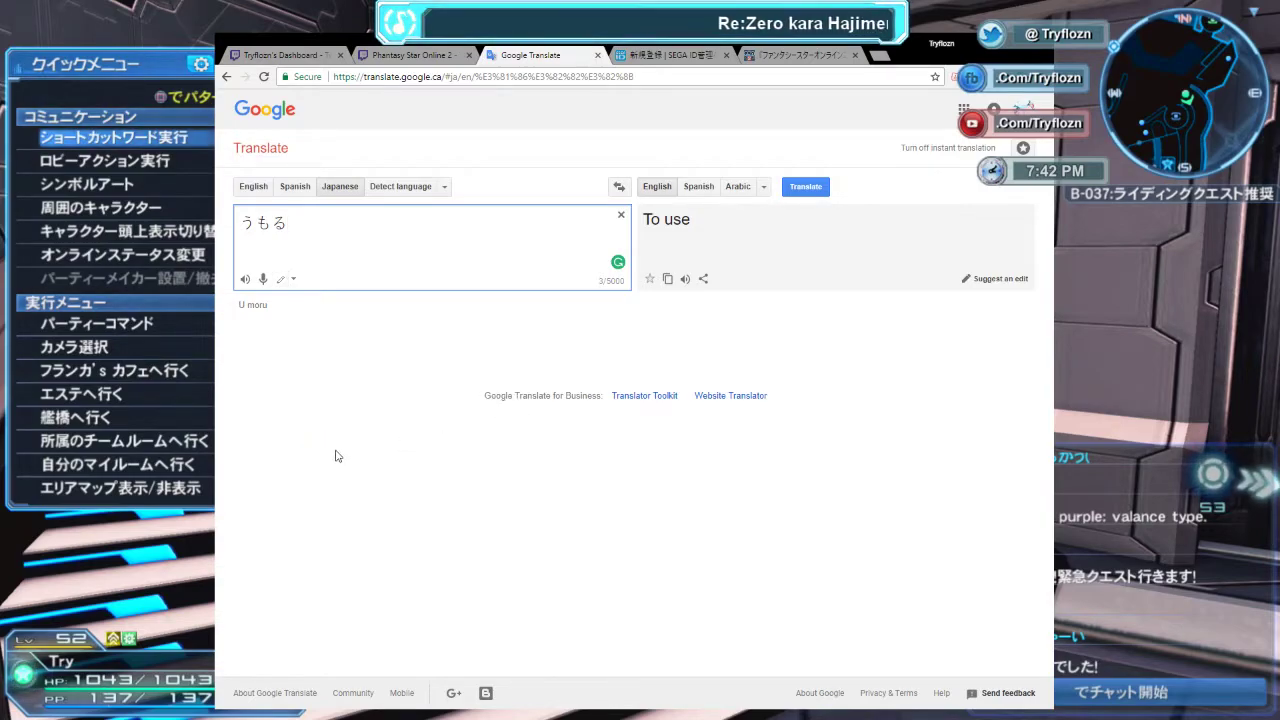
{"action": "left_click", "coordinate": [281, 279]}
Handwrite ほ after うもる, checking it against the captcha image.
{"action": "left_click_drag", "start_coordinate": [296, 445], "coordinate": [289, 510]}
{"action": "left_click", "coordinate": [643, 58]}
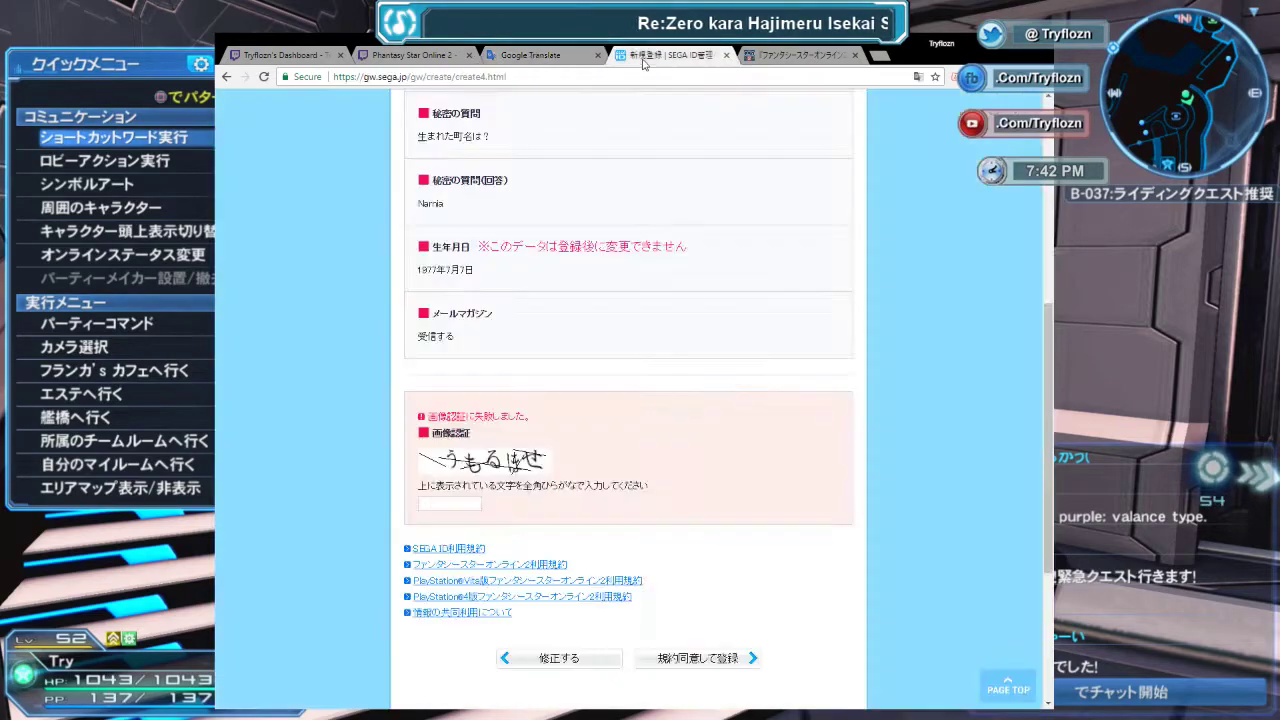
{"action": "left_click", "coordinate": [564, 58]}
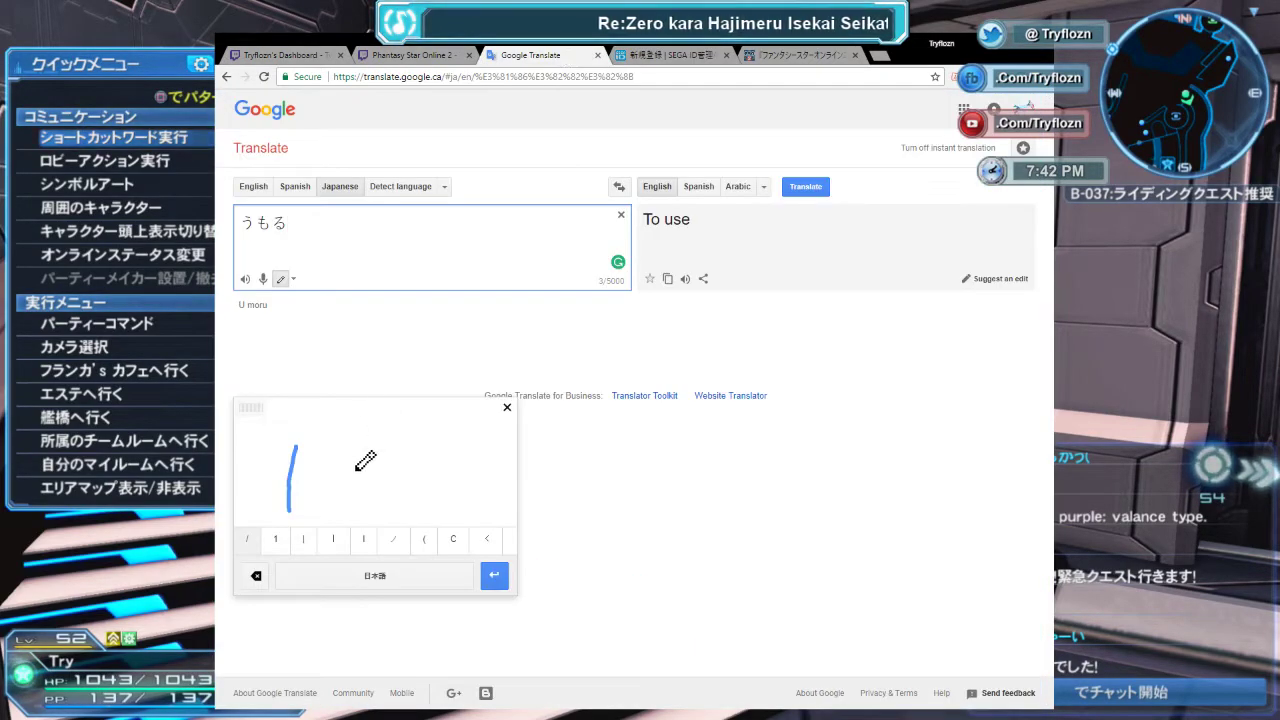
{"action": "mouse_move", "coordinate": [328, 452]}
{"action": "left_mouse_down"}
{"action": "mouse_move", "coordinate": [310, 505]}
{"action": "mouse_move", "coordinate": [337, 508]}
{"action": "mouse_move", "coordinate": [355, 452]}
{"action": "left_mouse_up"}
{"action": "left_click", "coordinate": [284, 539]}
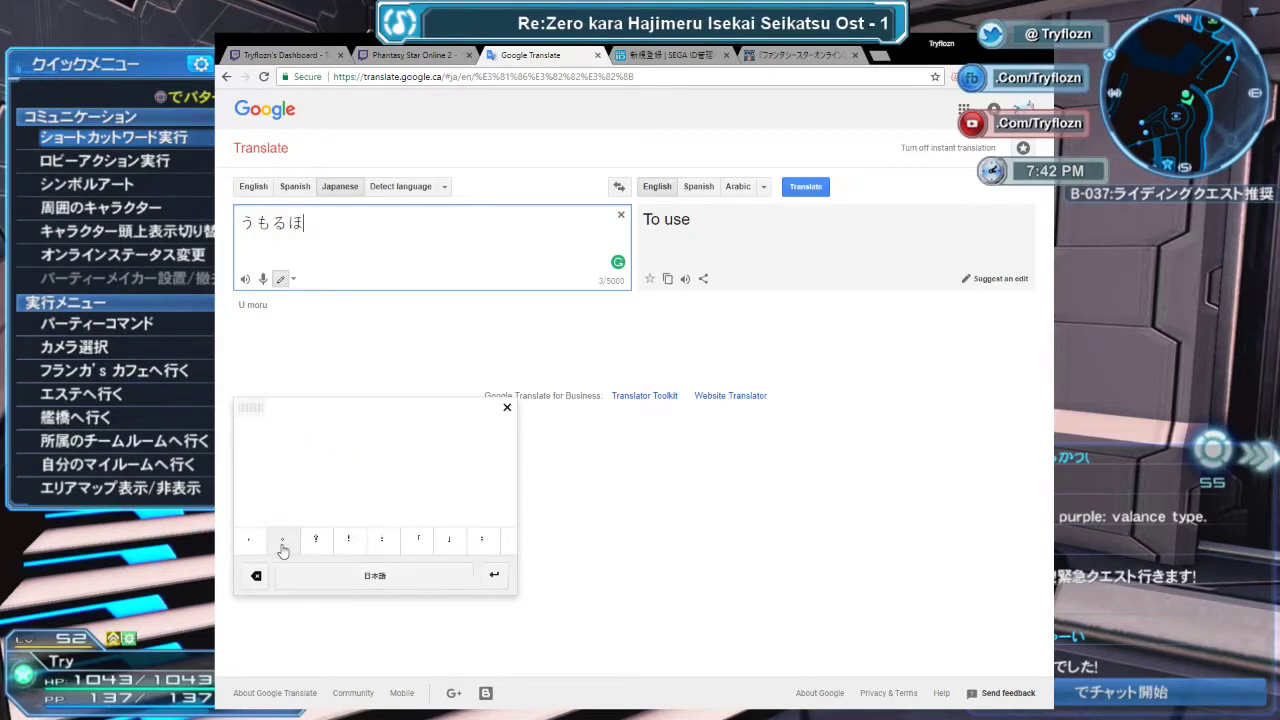
Handwrite せ to complete うもるほせ and select the whole text.
{"action": "left_click", "coordinate": [657, 52]}
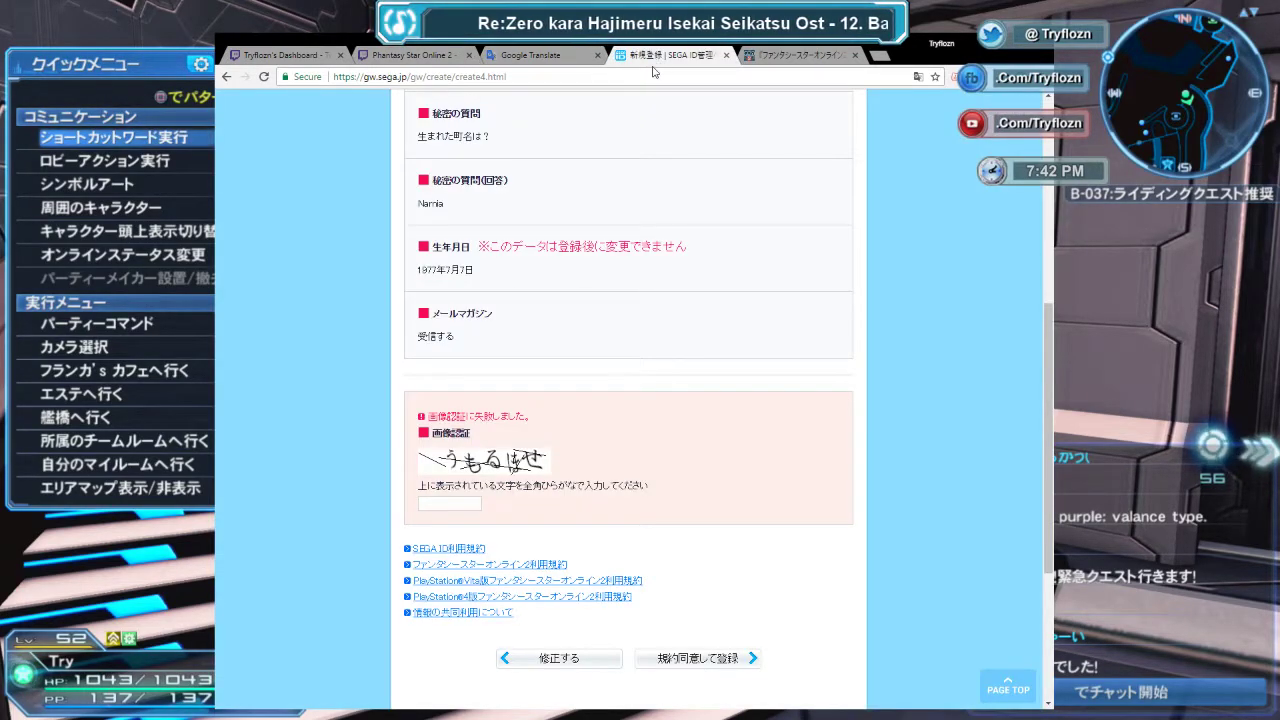
{"action": "left_click", "coordinate": [564, 55]}
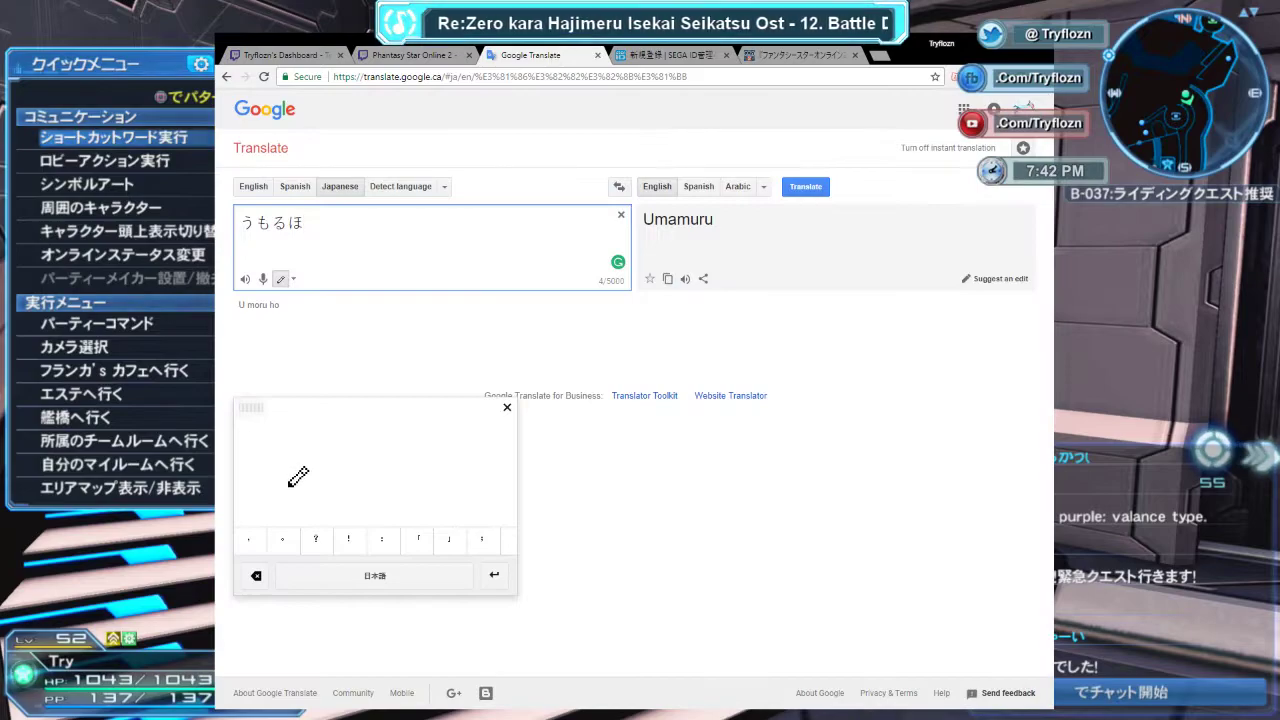
{"action": "mouse_move", "coordinate": [288, 472]}
{"action": "left_mouse_down"}
{"action": "mouse_move", "coordinate": [346, 470]}
{"action": "mouse_move", "coordinate": [303, 458]}
{"action": "mouse_move", "coordinate": [334, 508]}
{"action": "left_mouse_up"}
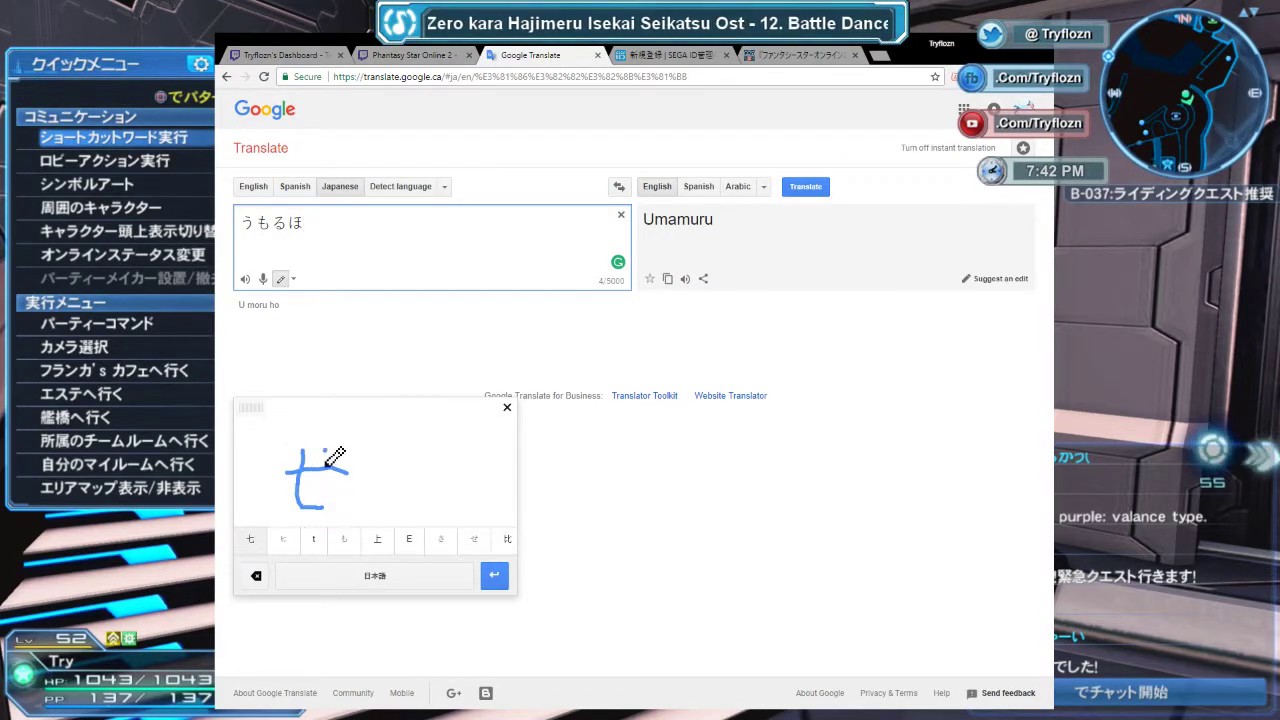
{"action": "left_click_drag", "start_coordinate": [332, 450], "coordinate": [333, 486]}
{"action": "left_click", "coordinate": [262, 545]}
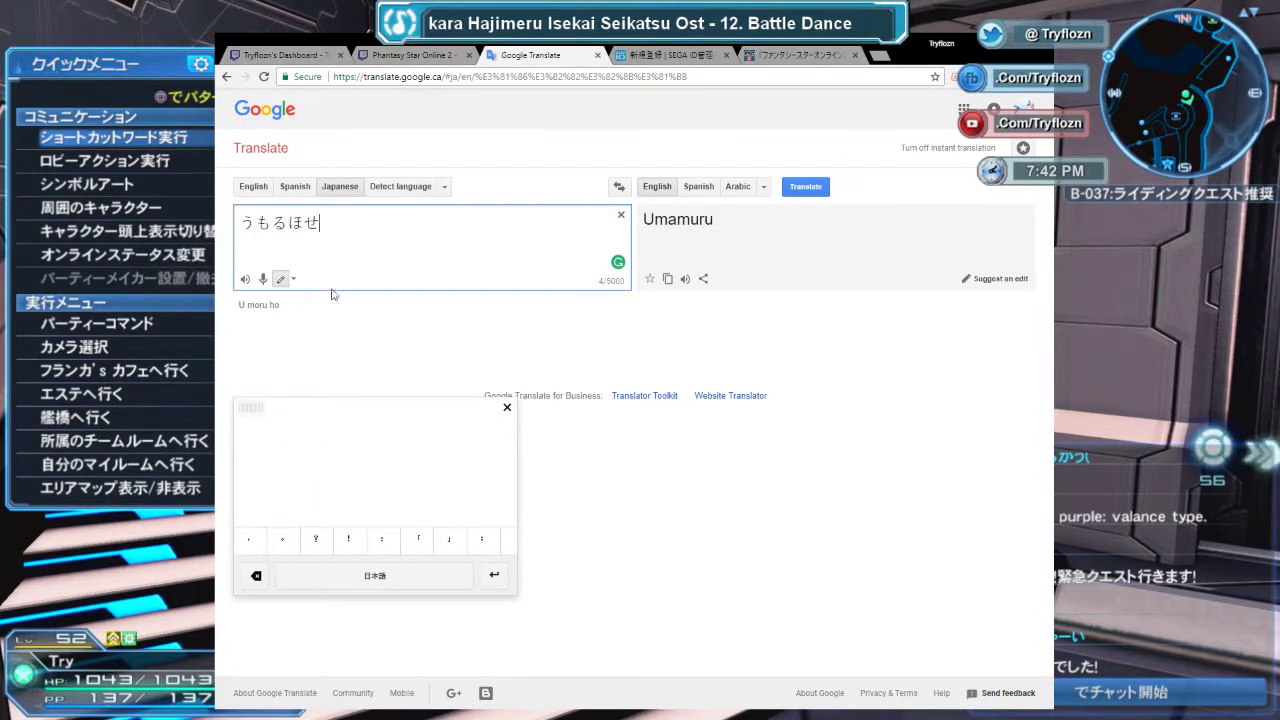
{"action": "triple_click", "coordinate": [301, 226]}
{"action": "key", "text": "ctrl+c"}
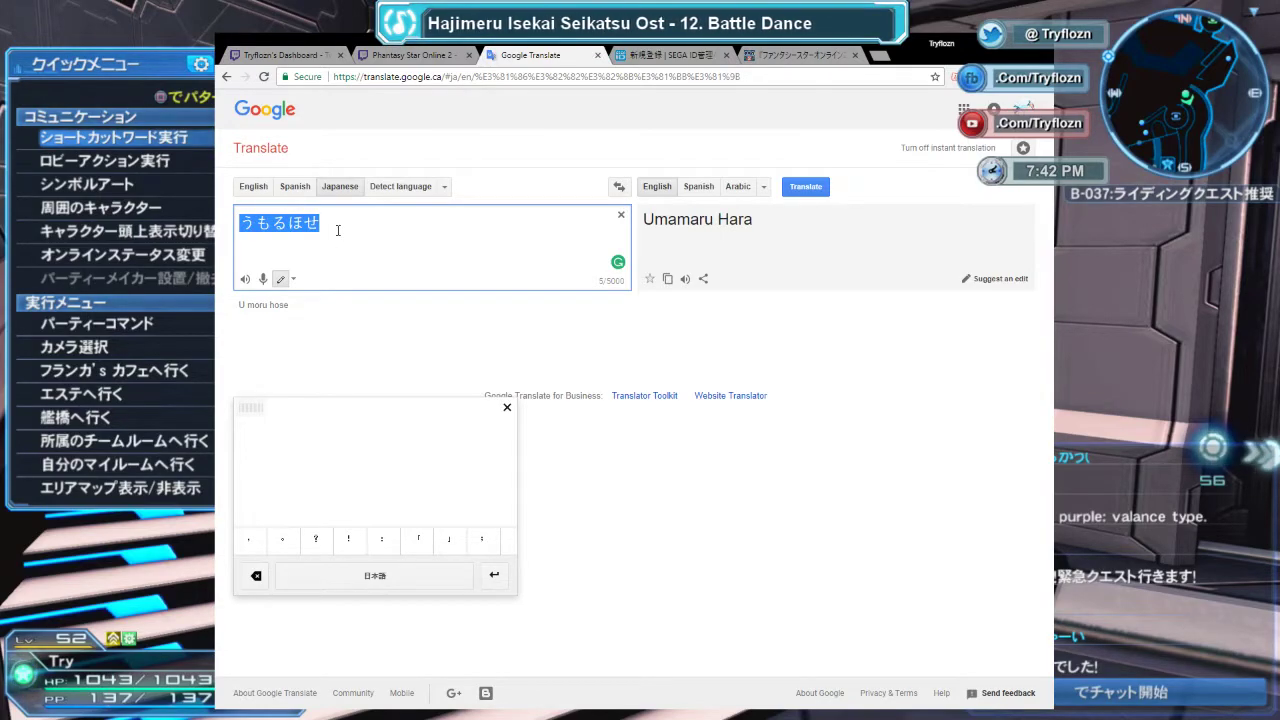
Paste うもるほせ as the captcha answer, register, and open the PC/PS4 players' site.
{"action": "left_click", "coordinate": [655, 55]}
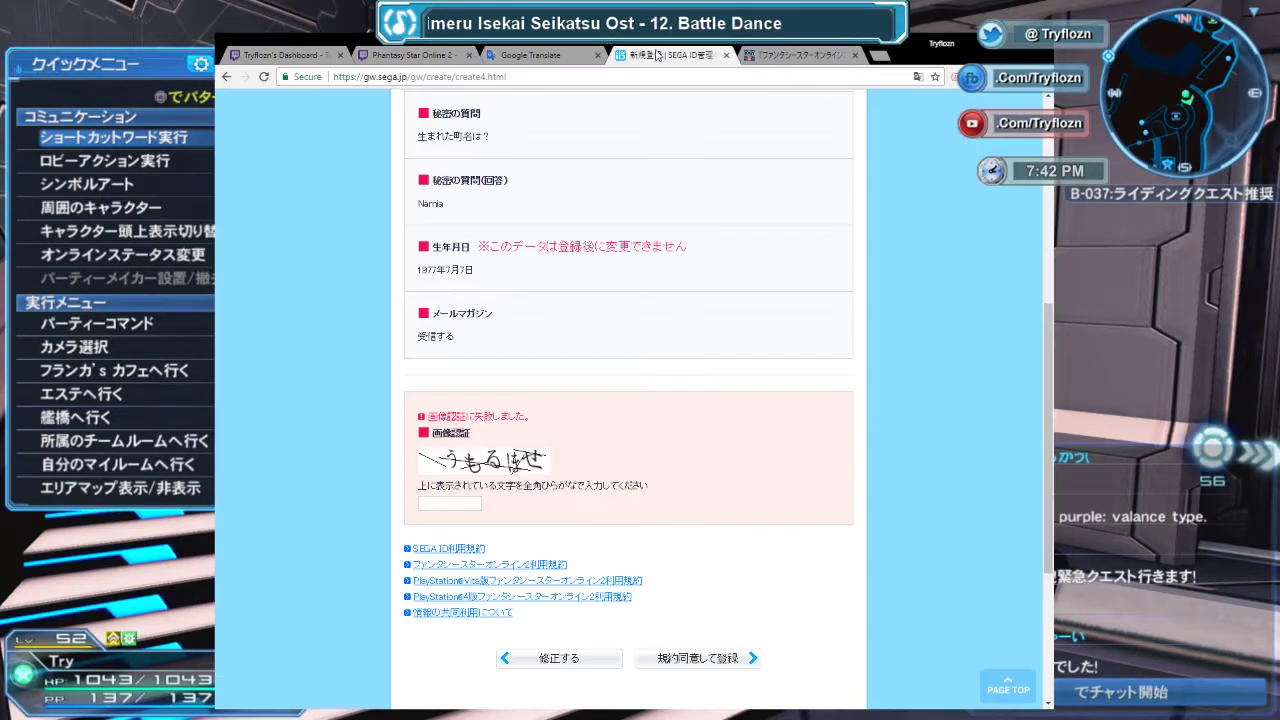
{"action": "left_click", "coordinate": [470, 504]}
{"action": "key", "text": "ctrl+v"}
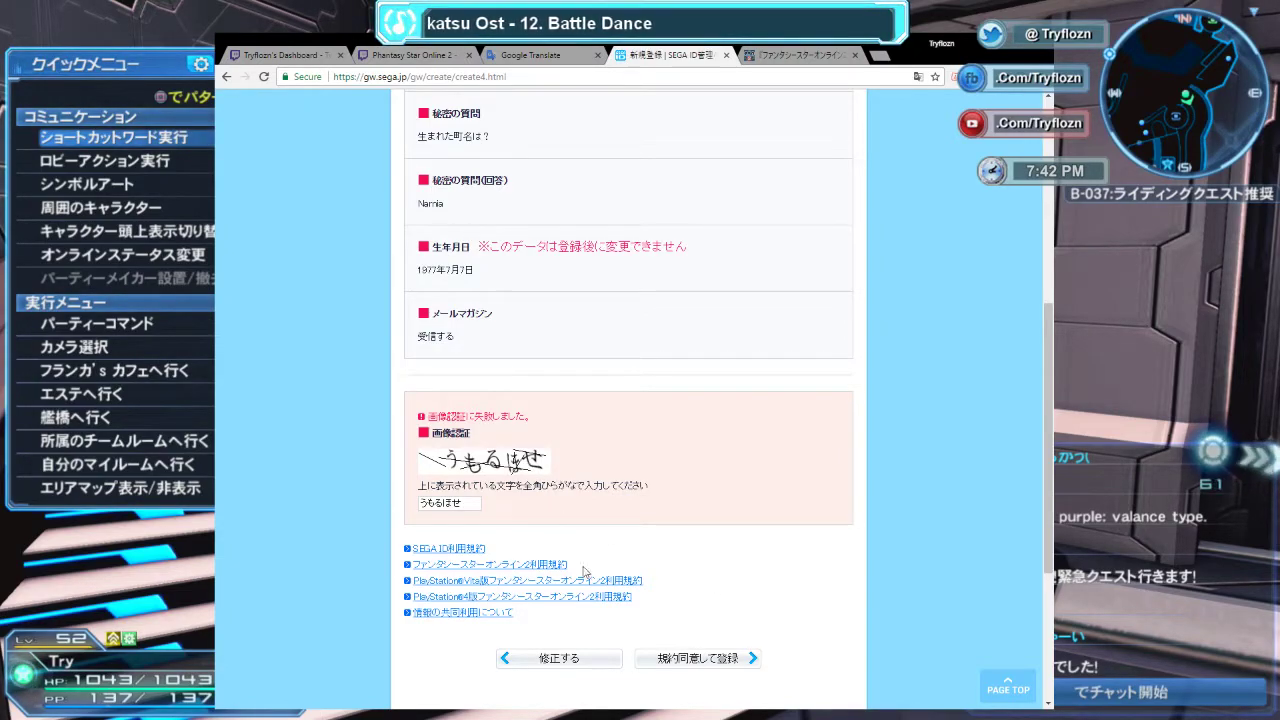
{"action": "left_click", "coordinate": [680, 656]}
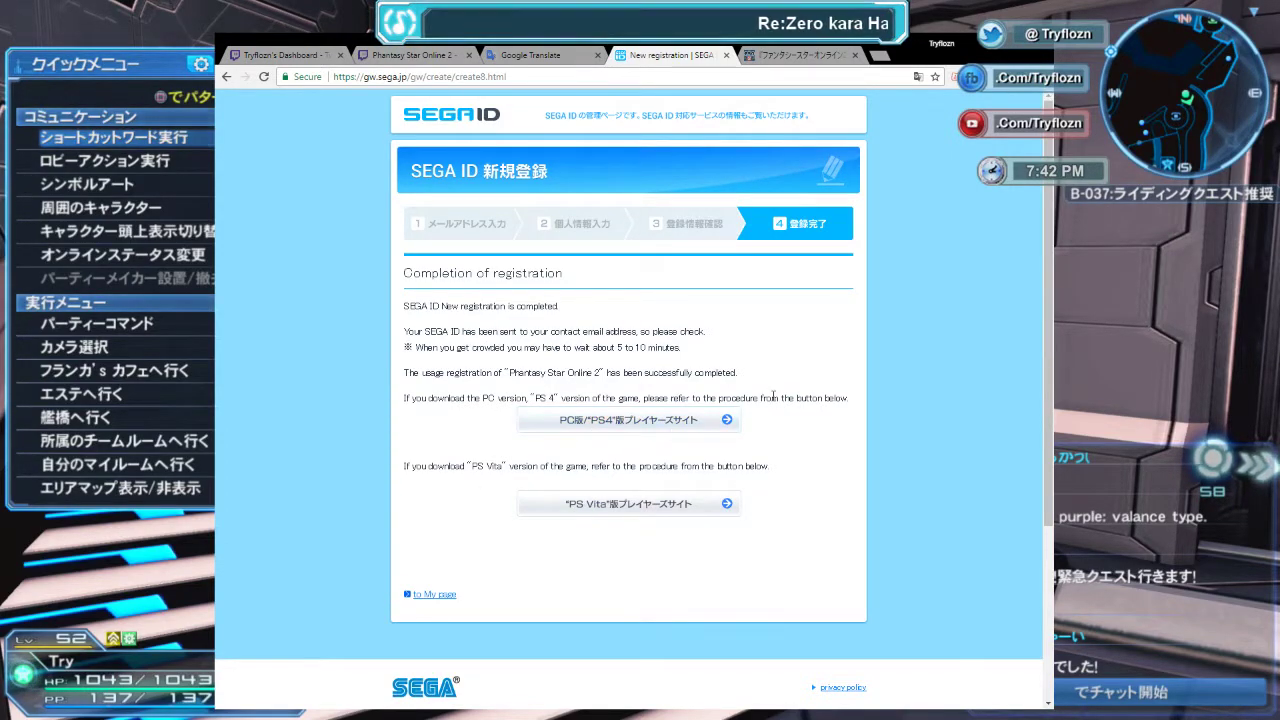
{"action": "left_click", "coordinate": [694, 418]}
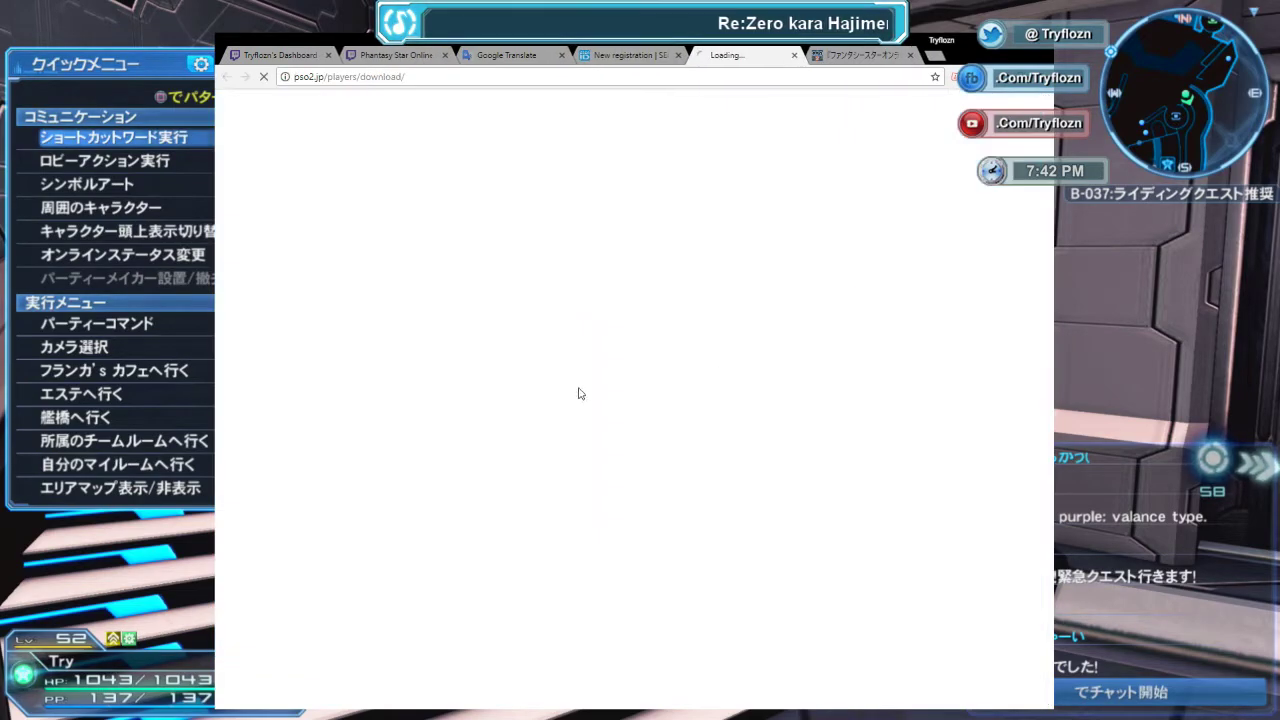
Scroll through the PC setup page's requirements and DirectX info, then back to the top.
{"action": "scroll", "coordinate": [750, 365], "scroll_direction": "down", "scroll_amount": 3}
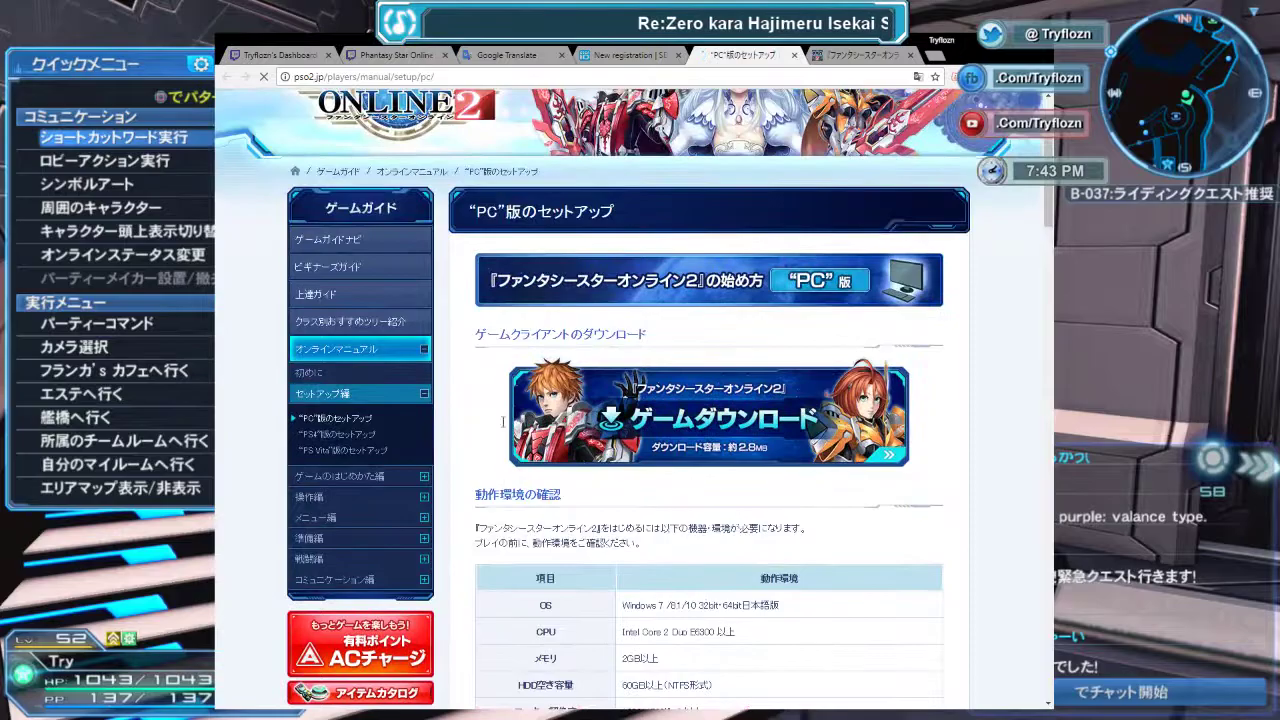
{"action": "scroll", "coordinate": [560, 380], "scroll_direction": "down", "scroll_amount": 6}
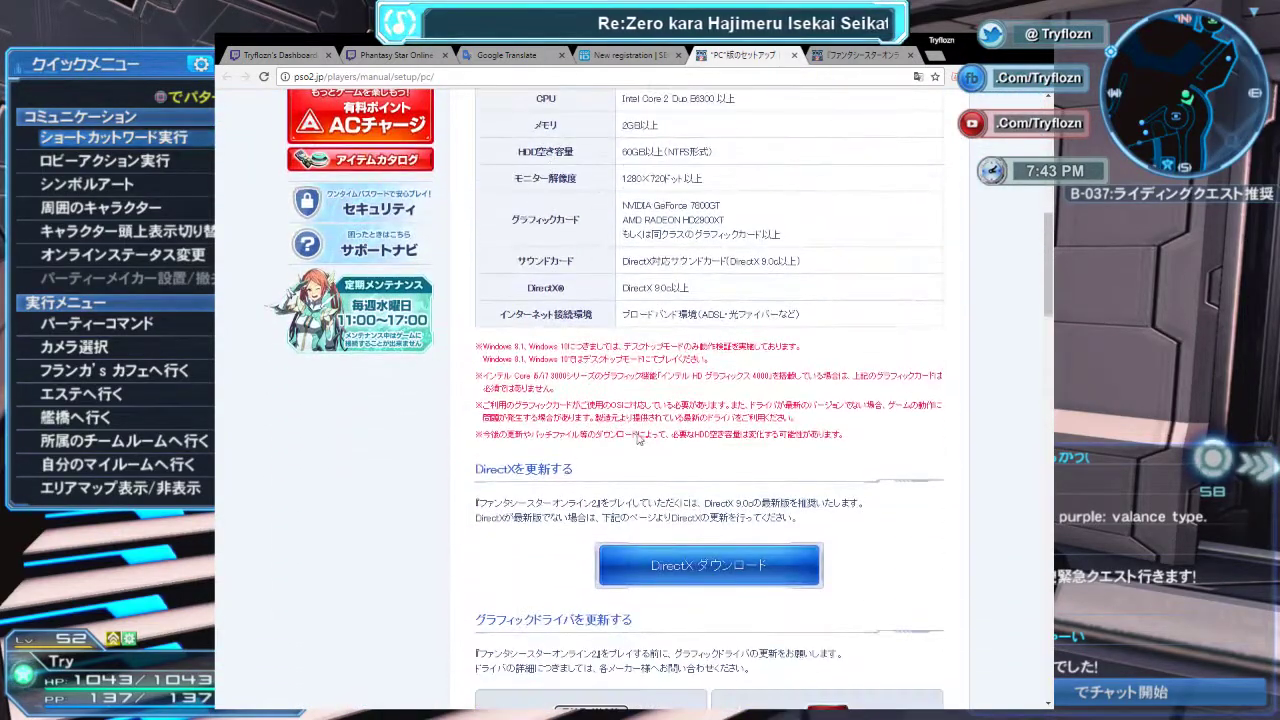
{"action": "scroll", "coordinate": [604, 465], "scroll_direction": "down", "scroll_amount": 5}
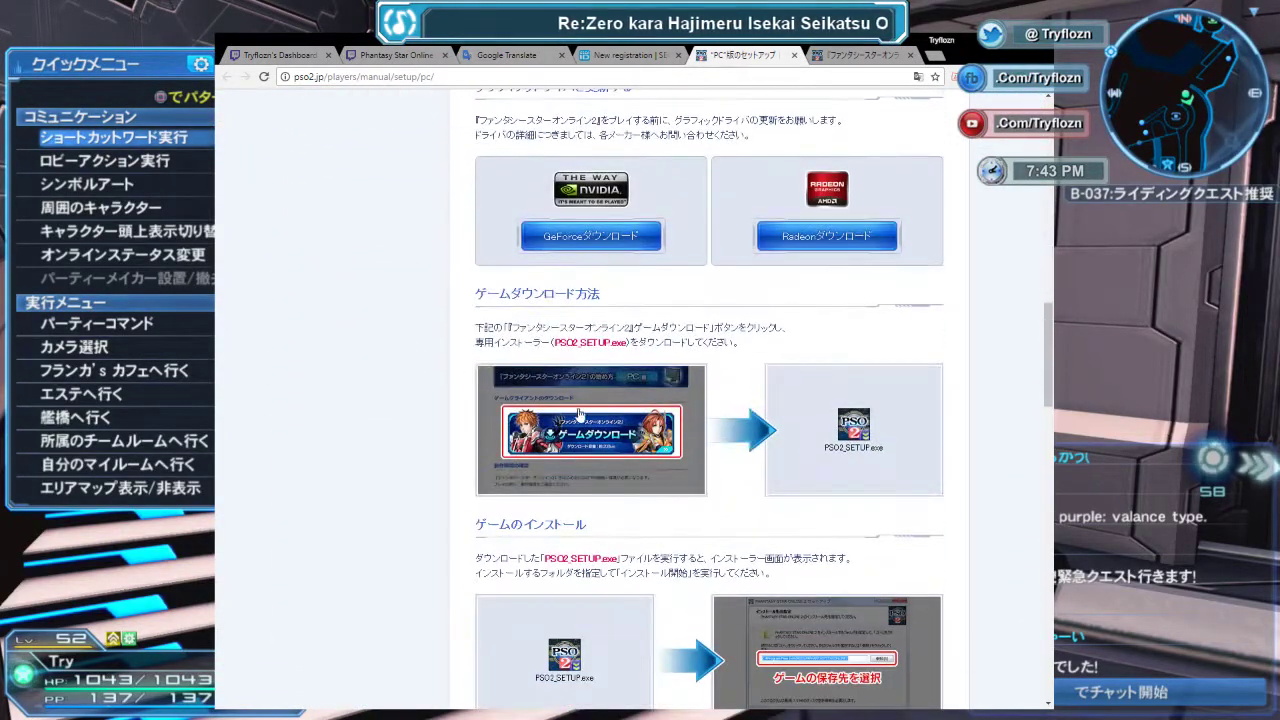
{"action": "scroll", "coordinate": [705, 437], "scroll_direction": "up", "scroll_amount": 4}
{"action": "scroll", "coordinate": [705, 437], "scroll_direction": "up", "scroll_amount": 3}
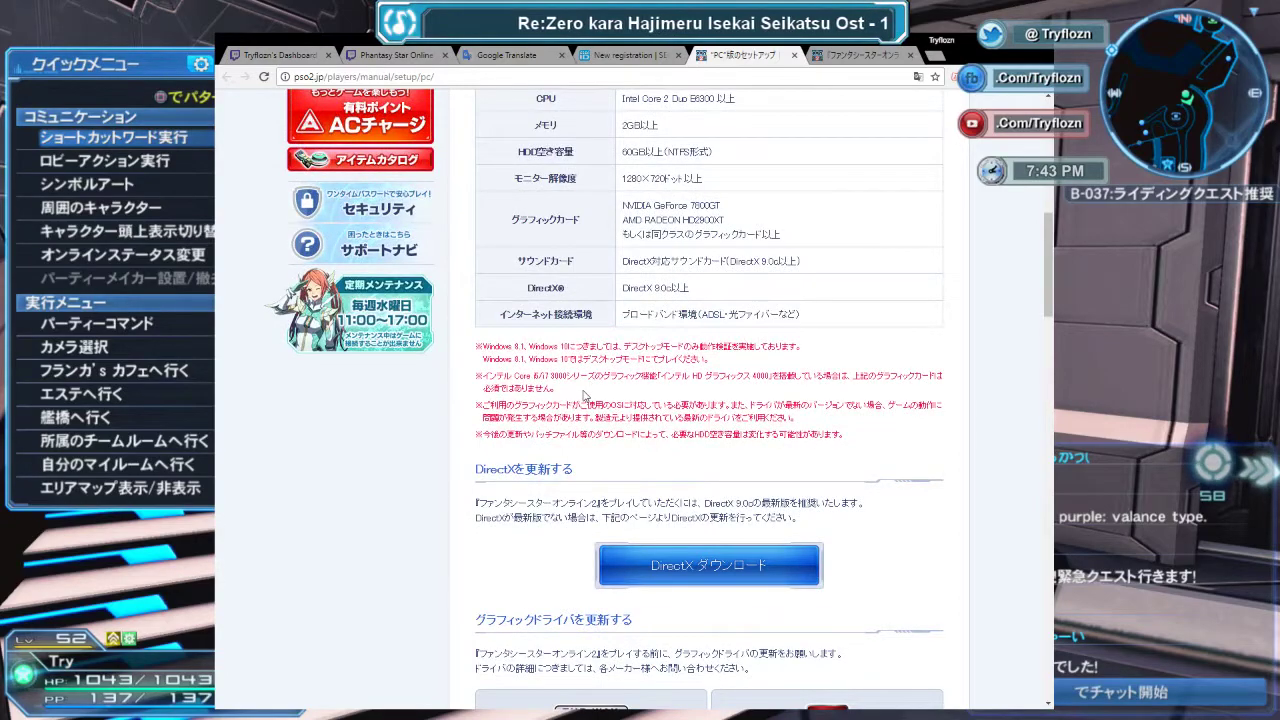
{"action": "scroll", "coordinate": [583, 397], "scroll_direction": "up", "scroll_amount": 6}
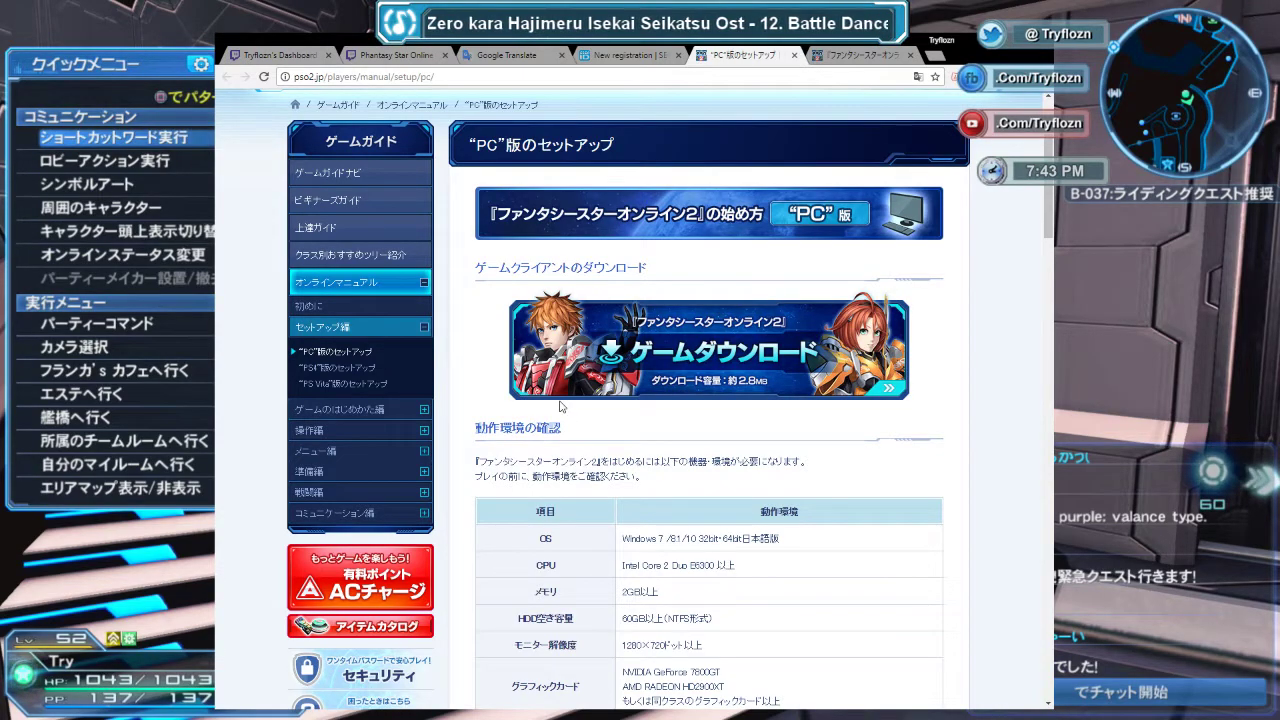
{"action": "scroll", "coordinate": [516, 416], "scroll_direction": "up", "scroll_amount": 2}
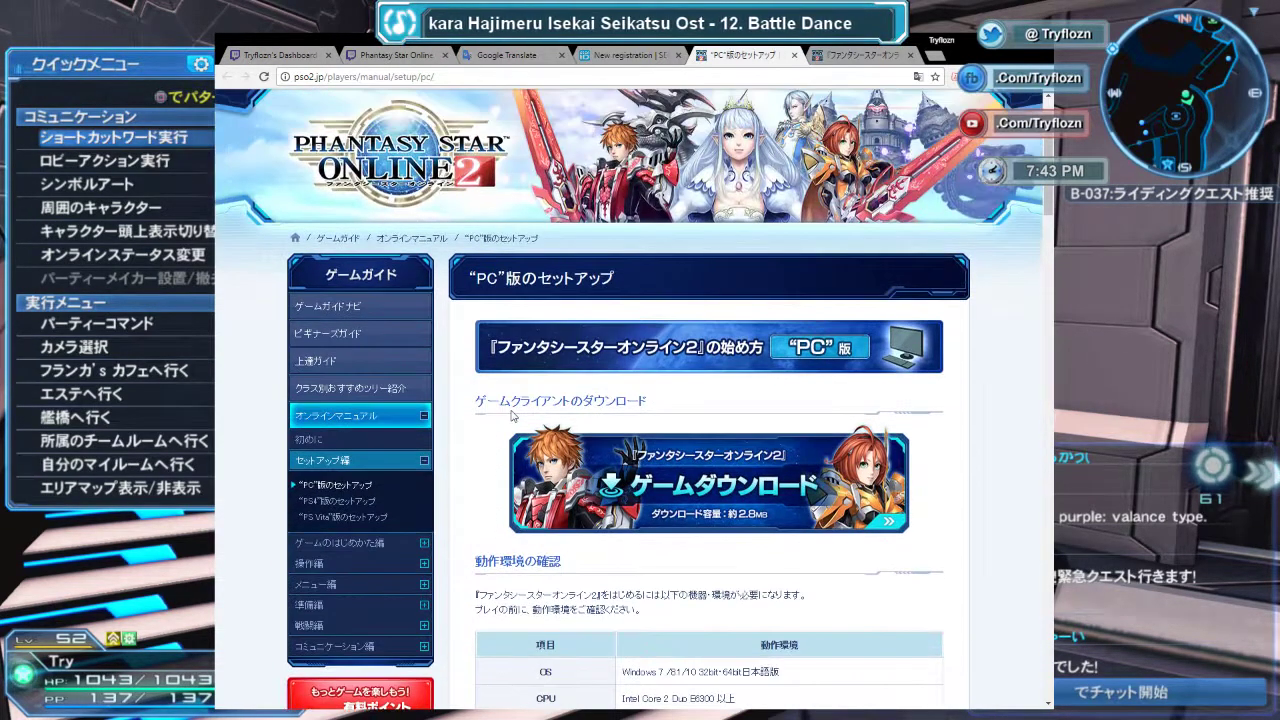